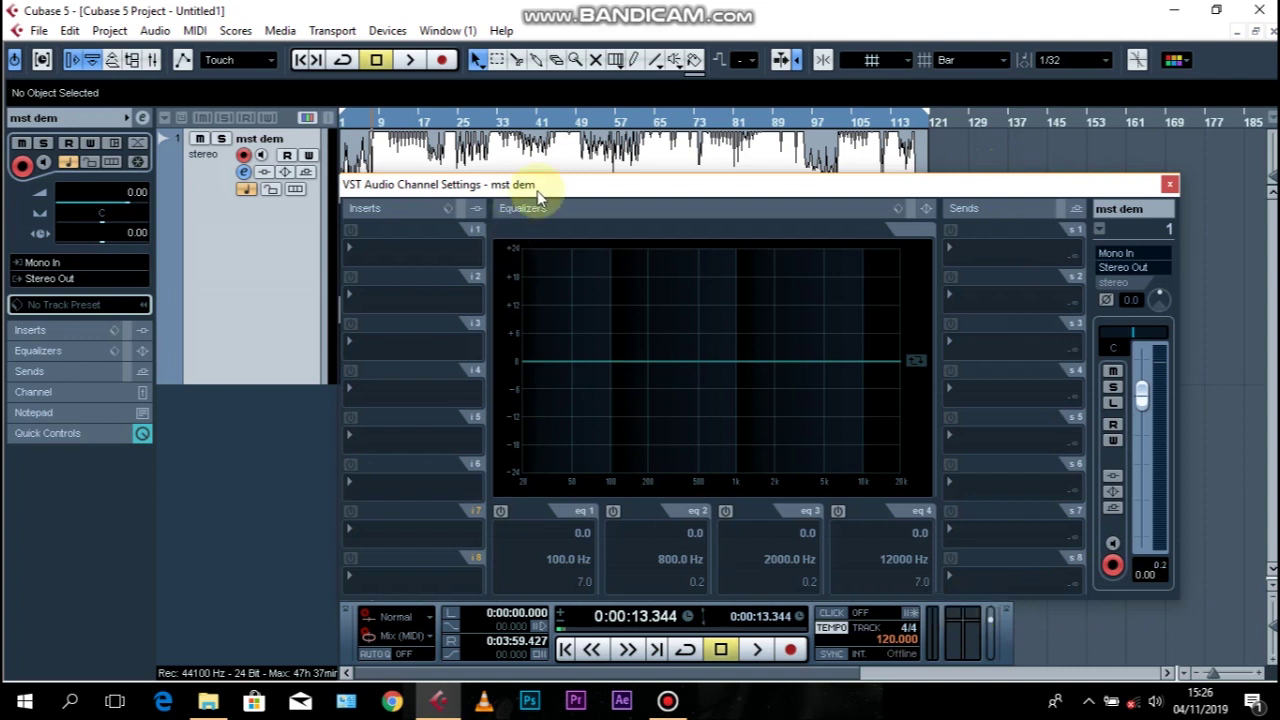
- Load the FabFilter Pro-Q 2 equalizer into the second insert slot of the mst dem track and reposition its window
{"action": "mouse_move", "coordinate": [527, 188]}
{"action": "left_mouse_down"}
{"action": "mouse_move", "coordinate": [590, 186]}
{"action": "mouse_move", "coordinate": [571, 172]}
{"action": "mouse_move", "coordinate": [534, 188]}
{"action": "left_mouse_up"}
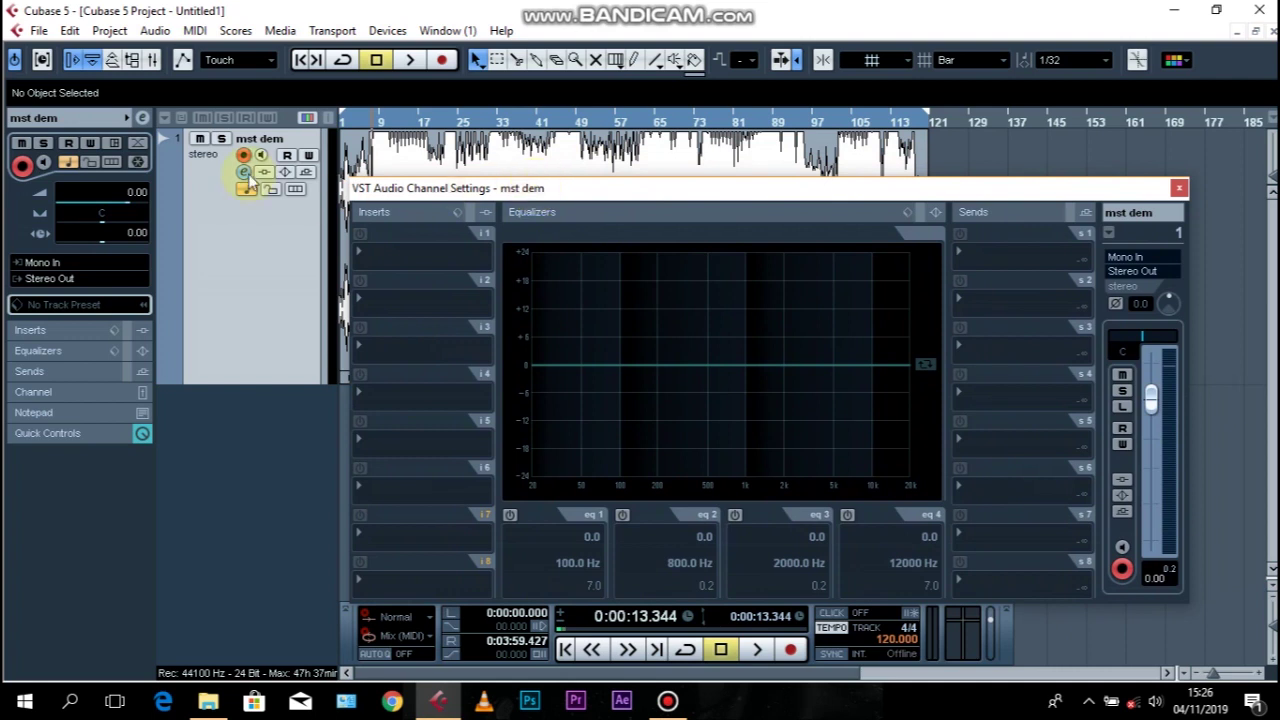
{"action": "left_click", "coordinate": [399, 300]}
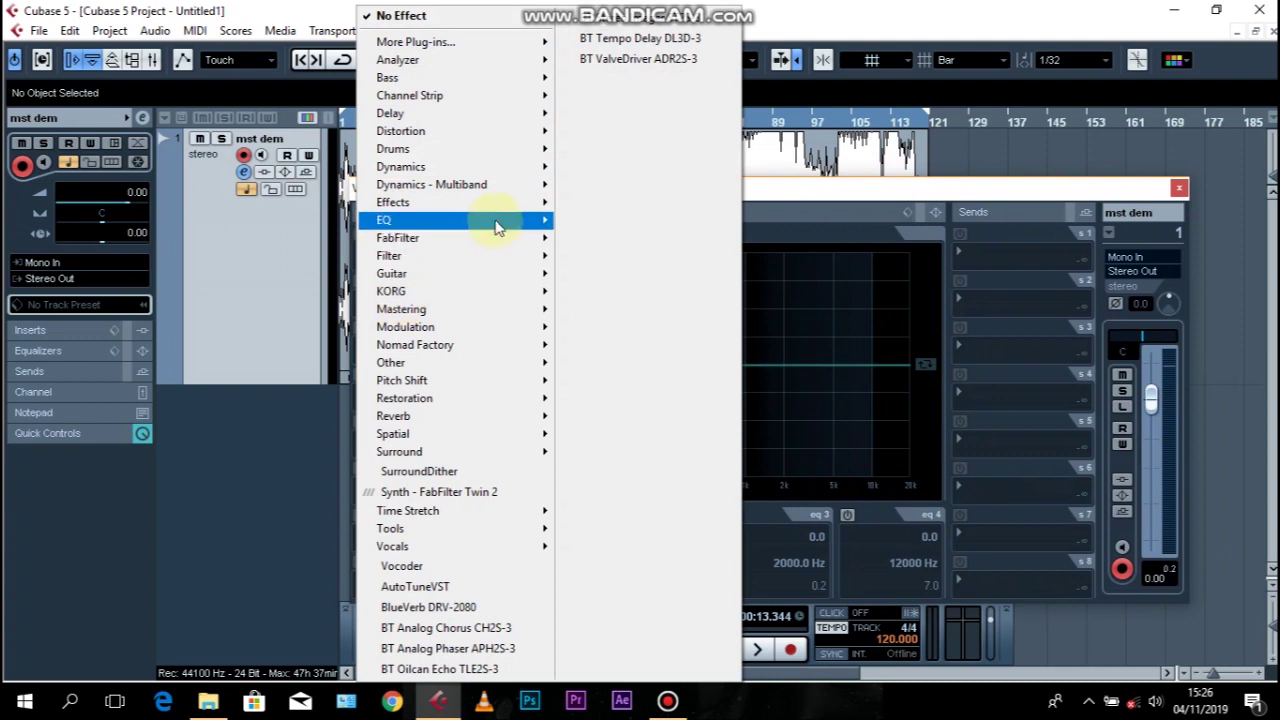
{"action": "mouse_move", "coordinate": [500, 222]}
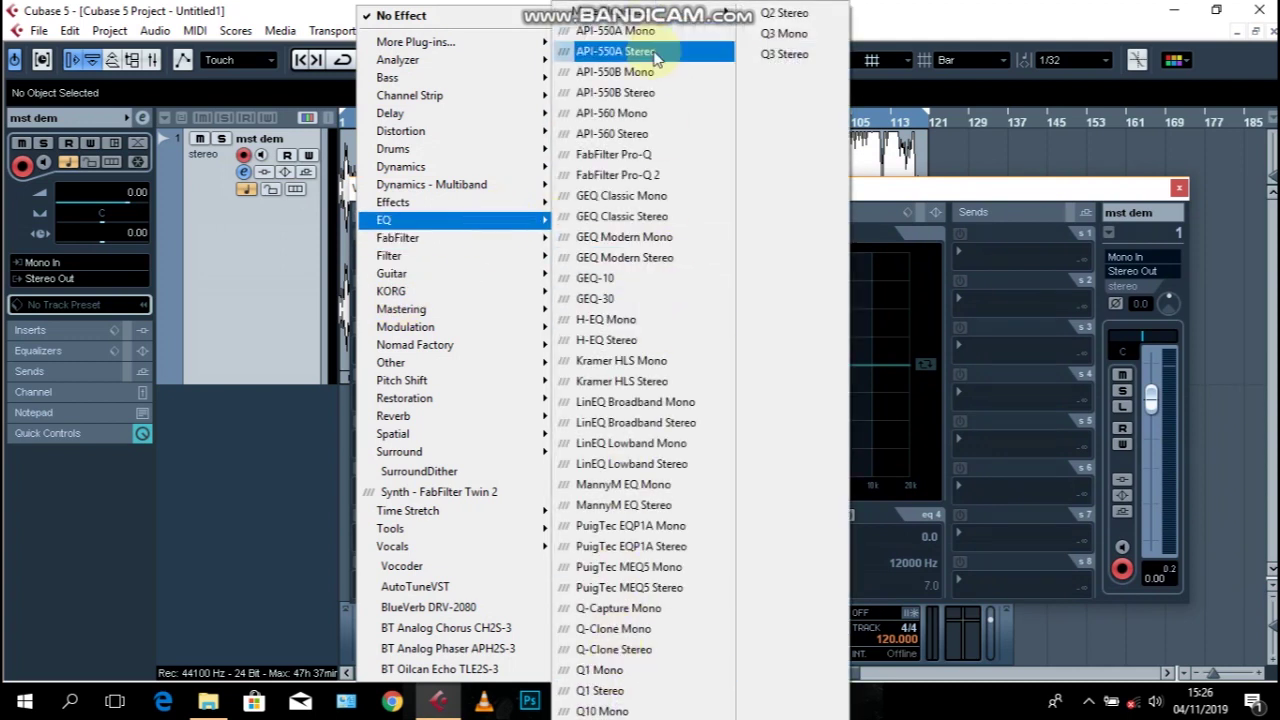
{"action": "left_click", "coordinate": [672, 178]}
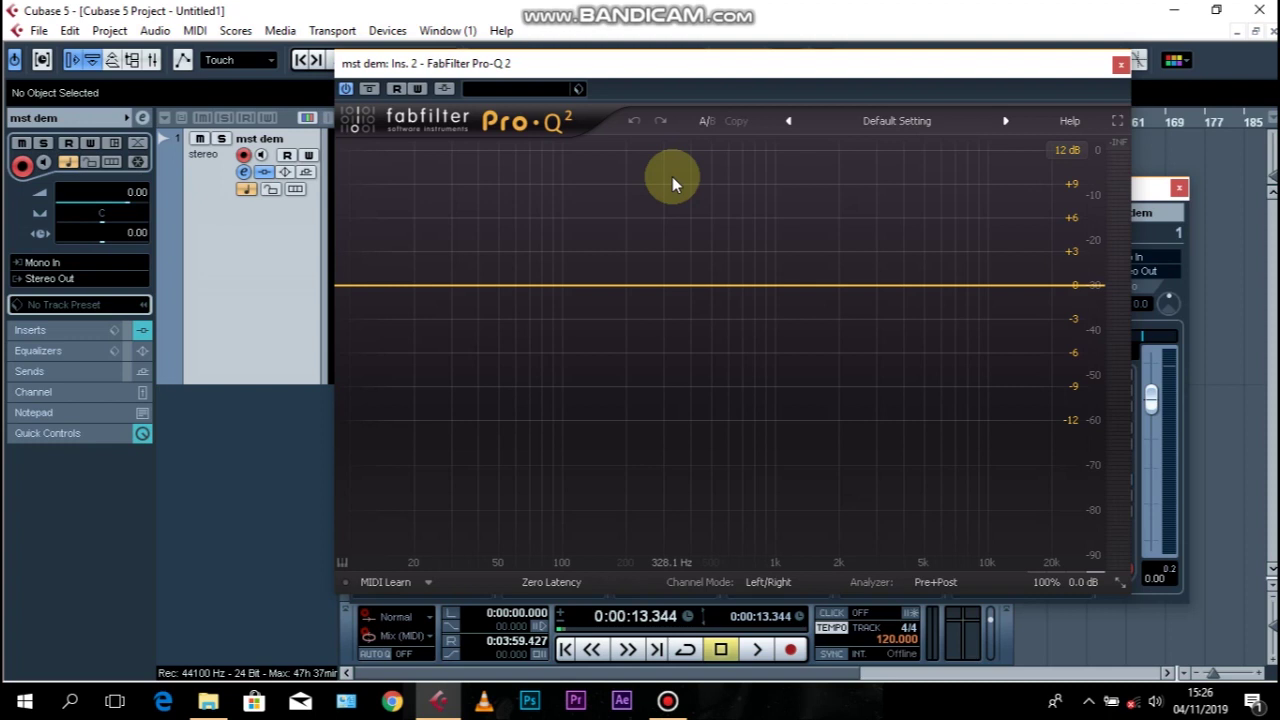
{"action": "left_click_drag", "start_coordinate": [735, 63], "coordinate": [754, 142]}
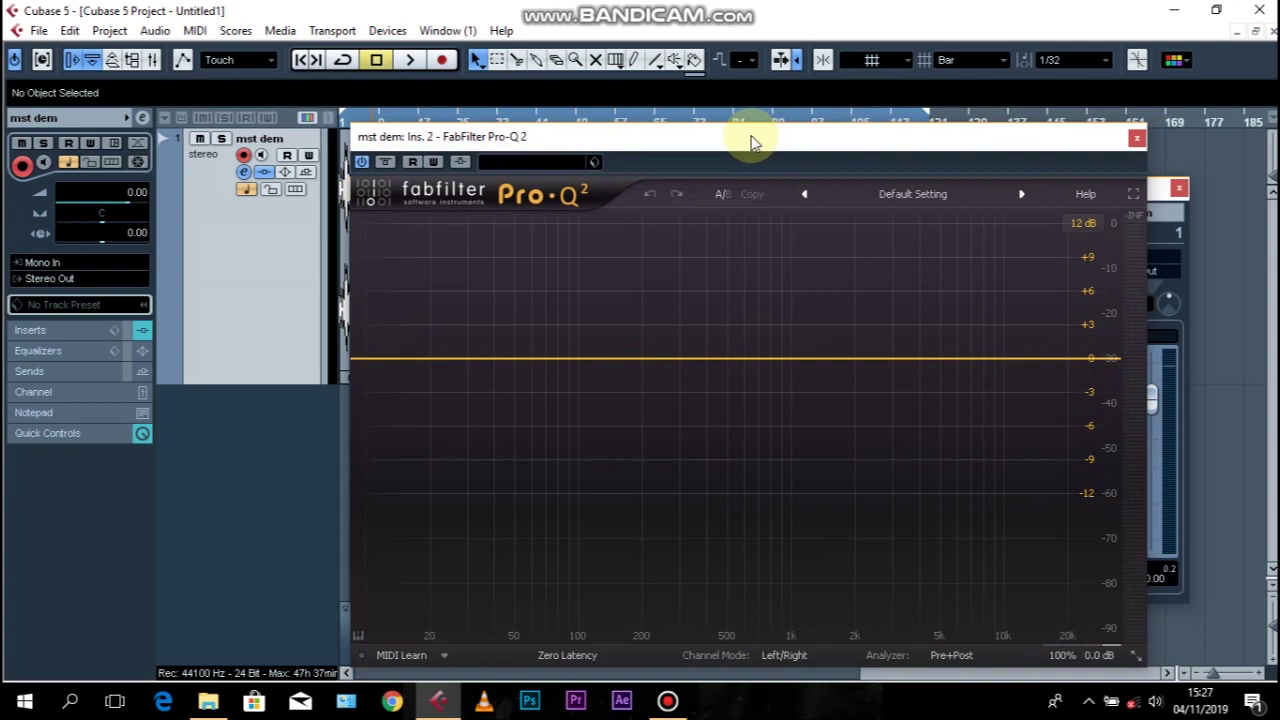
{"action": "mouse_move", "coordinate": [753, 142]}
{"action": "left_mouse_down"}
{"action": "mouse_move", "coordinate": [786, 147]}
{"action": "mouse_move", "coordinate": [747, 139]}
{"action": "mouse_move", "coordinate": [756, 134]}
{"action": "left_mouse_up"}
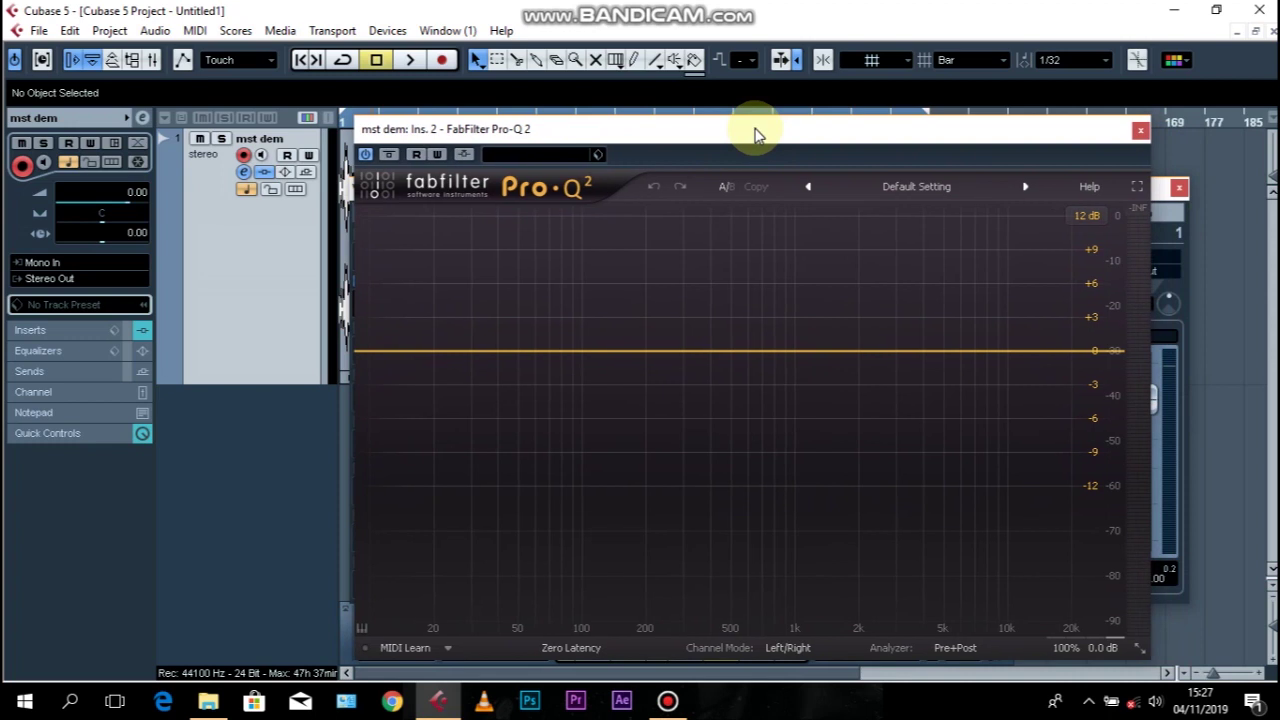
- Switch the equalizer's channel mode to Mid/Side and shift the plug-in window slightly
{"action": "left_click", "coordinate": [789, 651]}
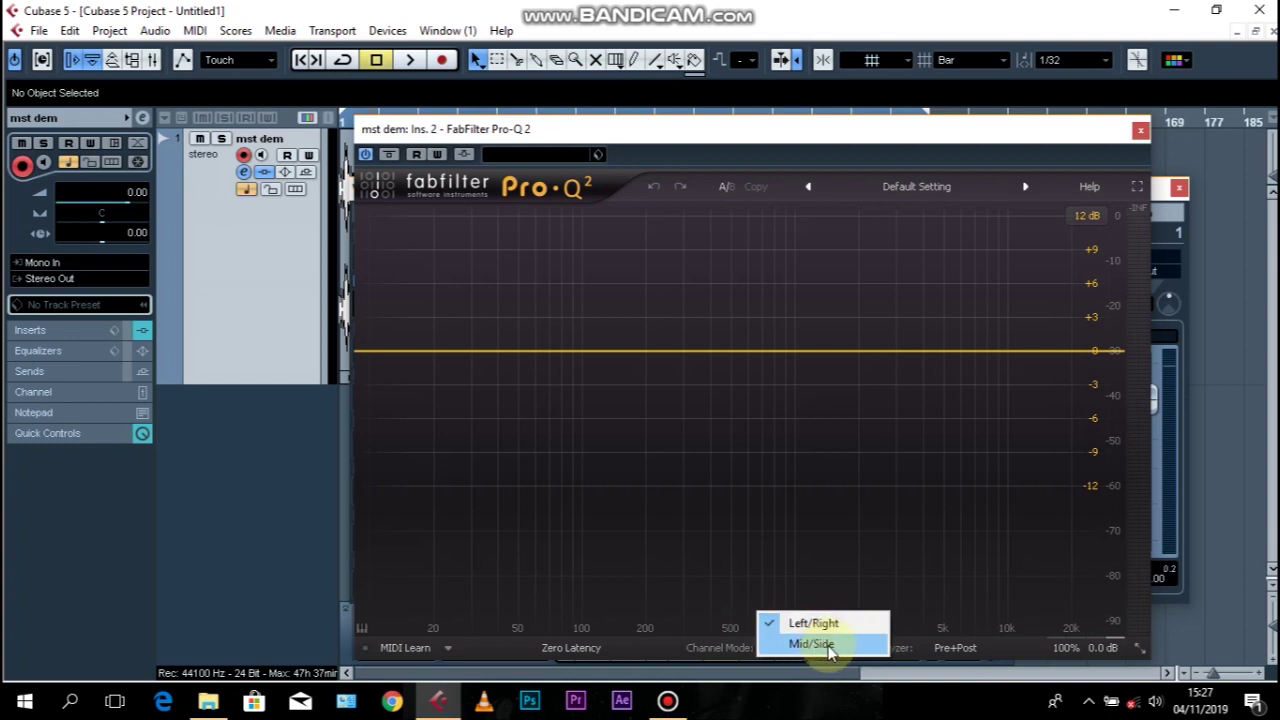
{"action": "left_click", "coordinate": [827, 645]}
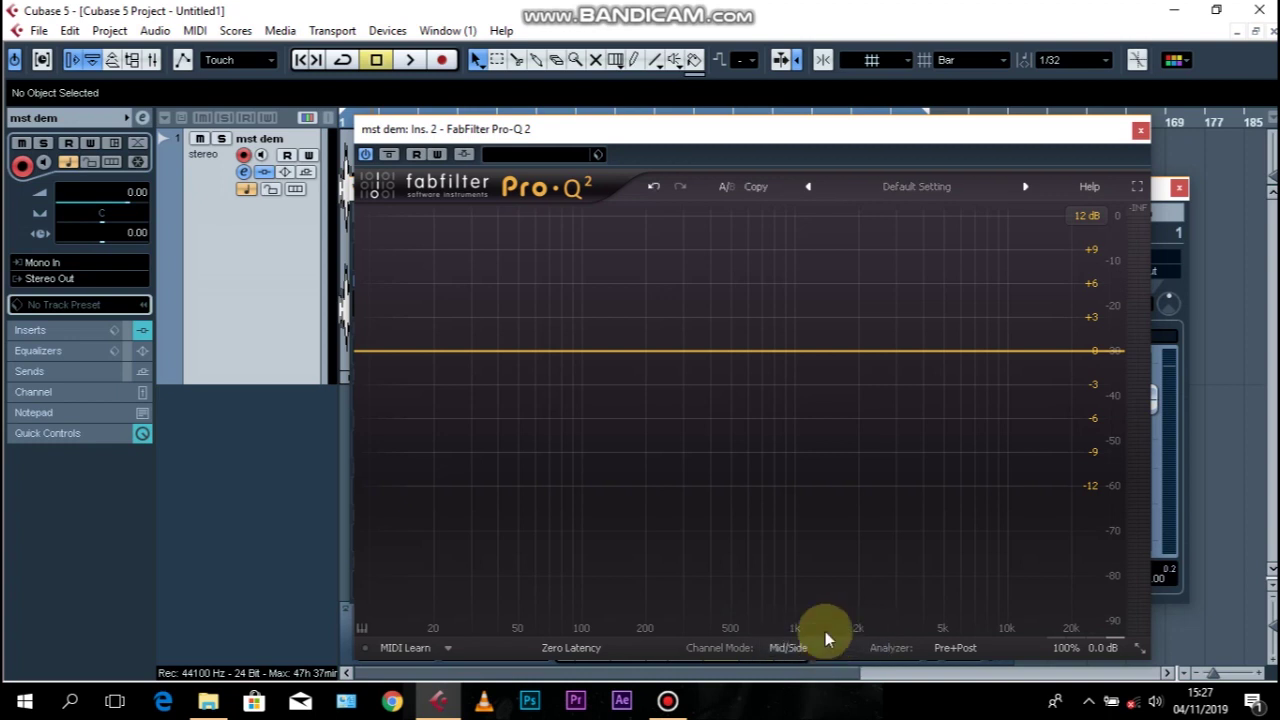
{"action": "left_click_drag", "start_coordinate": [886, 131], "coordinate": [897, 127]}
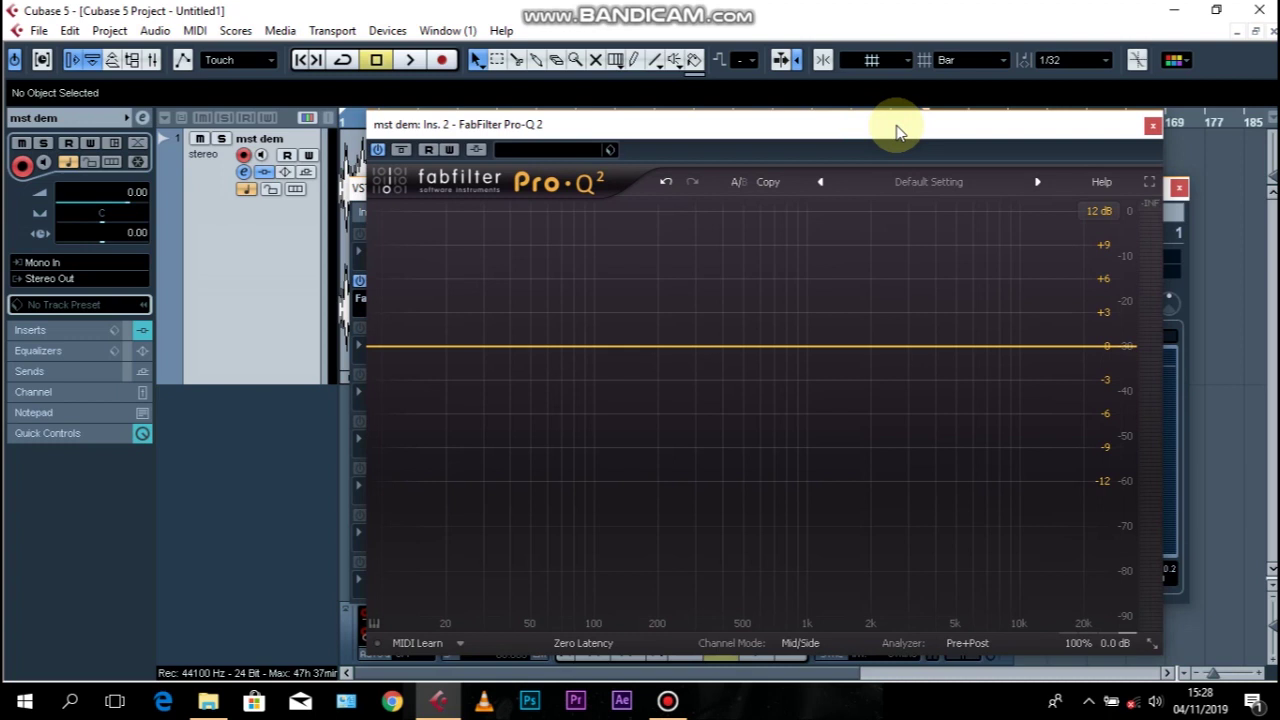
{"action": "left_click_drag", "start_coordinate": [897, 130], "coordinate": [912, 128]}
- Add an EQ band at the low end of the curve and set its frequency to 20 Hz
{"action": "left_click", "coordinate": [617, 344]}
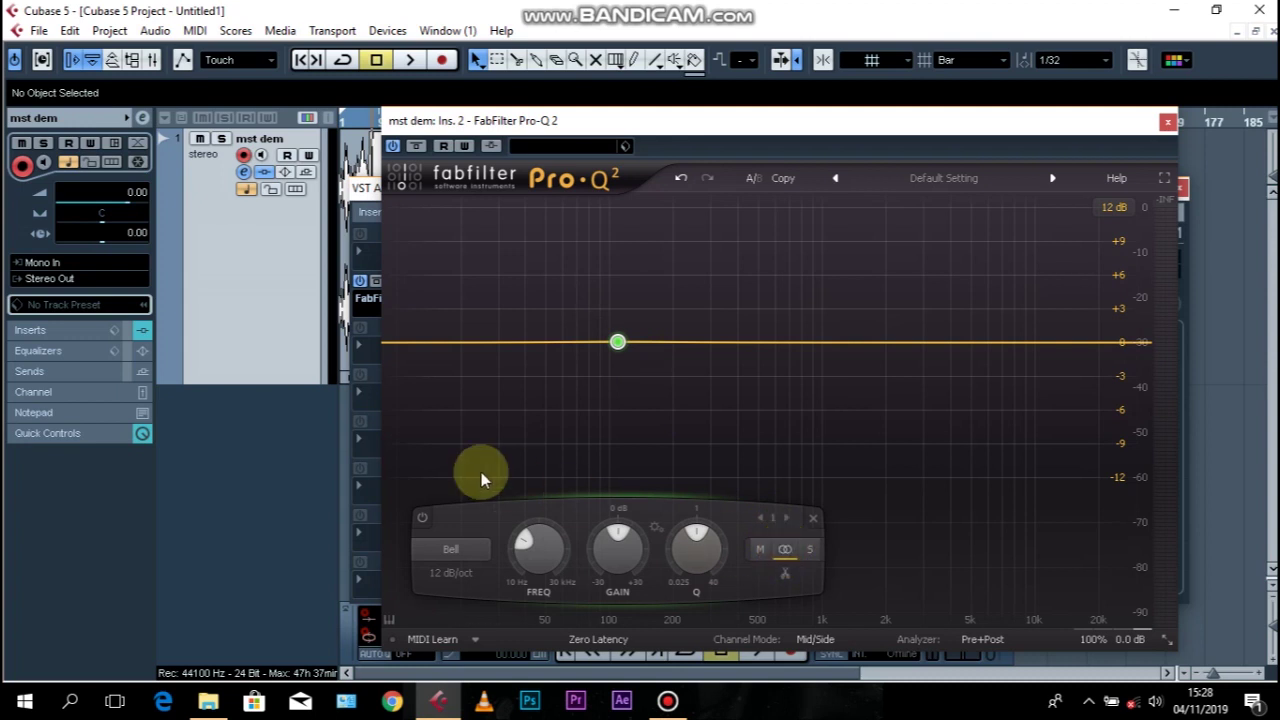
{"action": "mouse_move", "coordinate": [614, 349]}
{"action": "left_click_drag", "start_coordinate": [611, 348], "coordinate": [458, 344]}
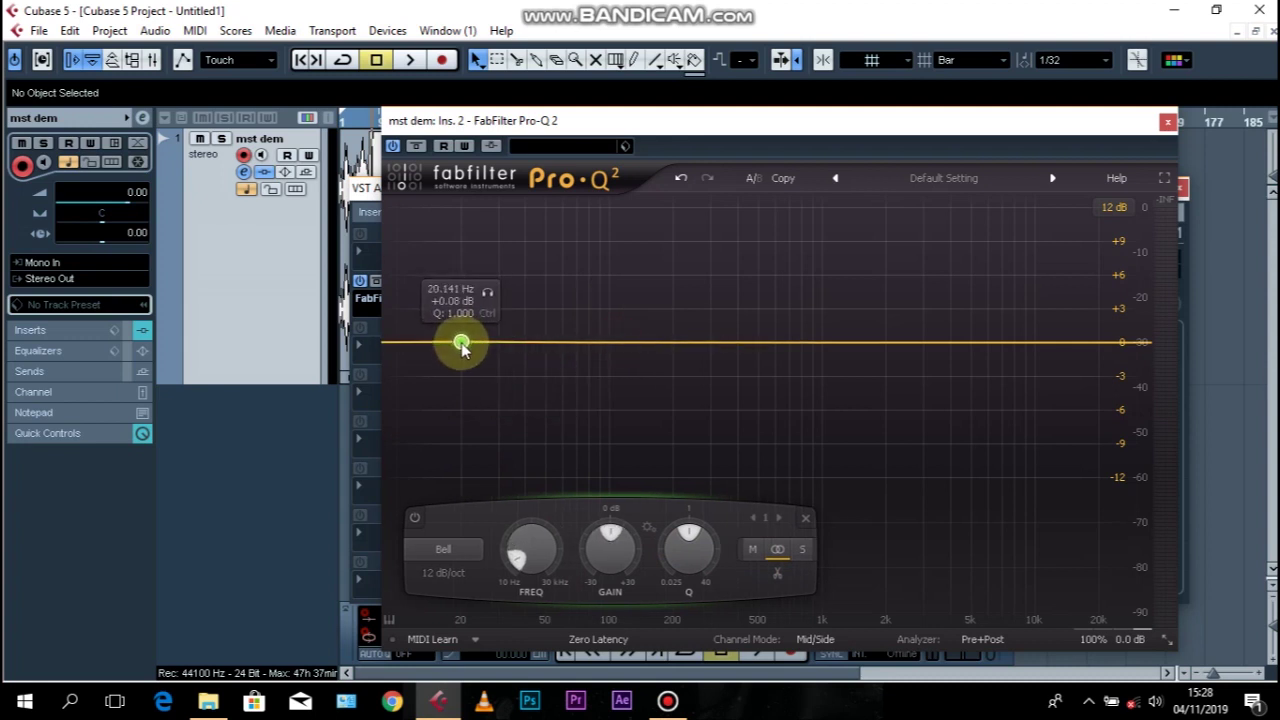
{"action": "double_click", "coordinate": [461, 344]}
{"action": "type", "text": "2"}
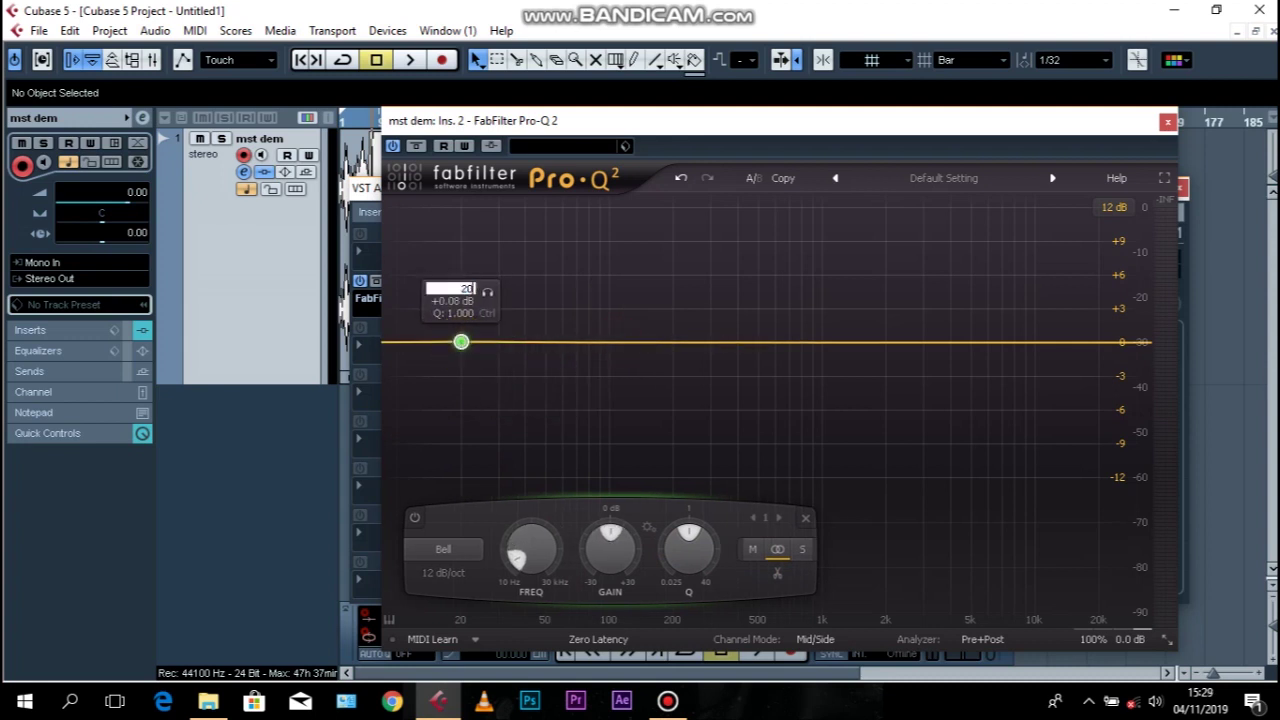
{"action": "type", "text": "0"}
{"action": "key", "text": "Return"}
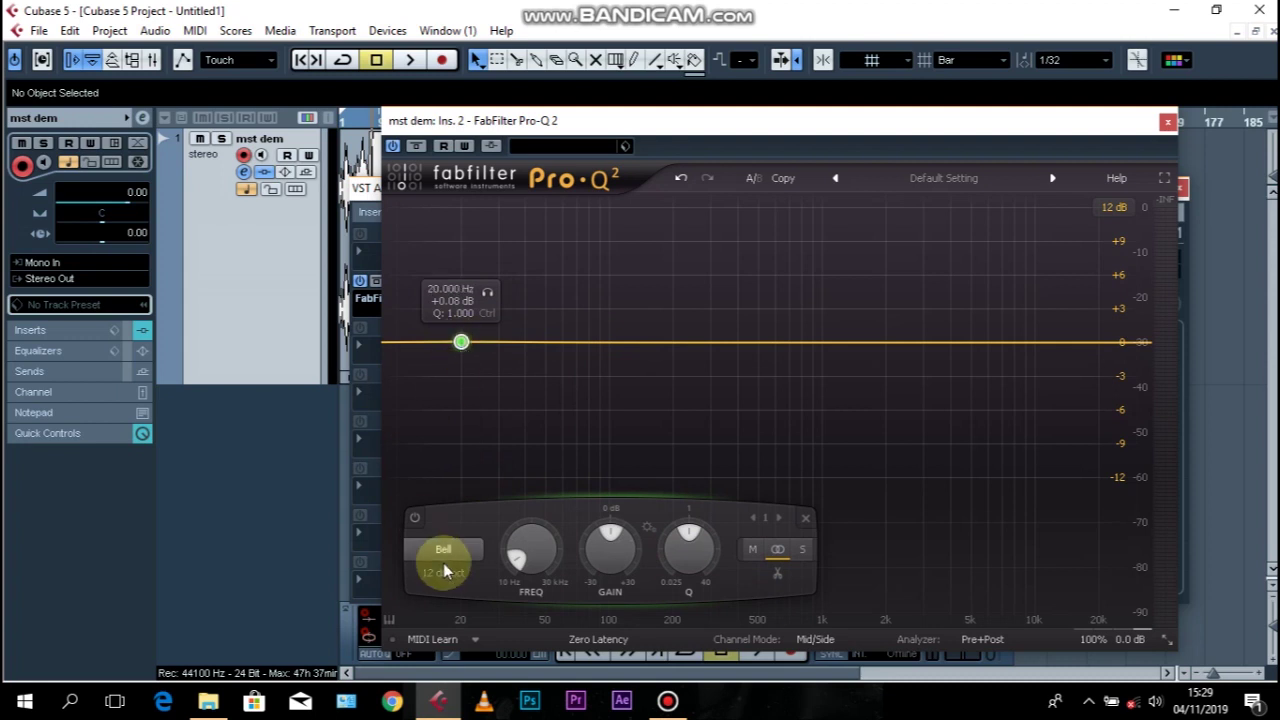
- Make the 20 Hz band a Low Cut with an 18 dB/oct slope and audition the track
{"action": "right_click", "coordinate": [460, 343]}
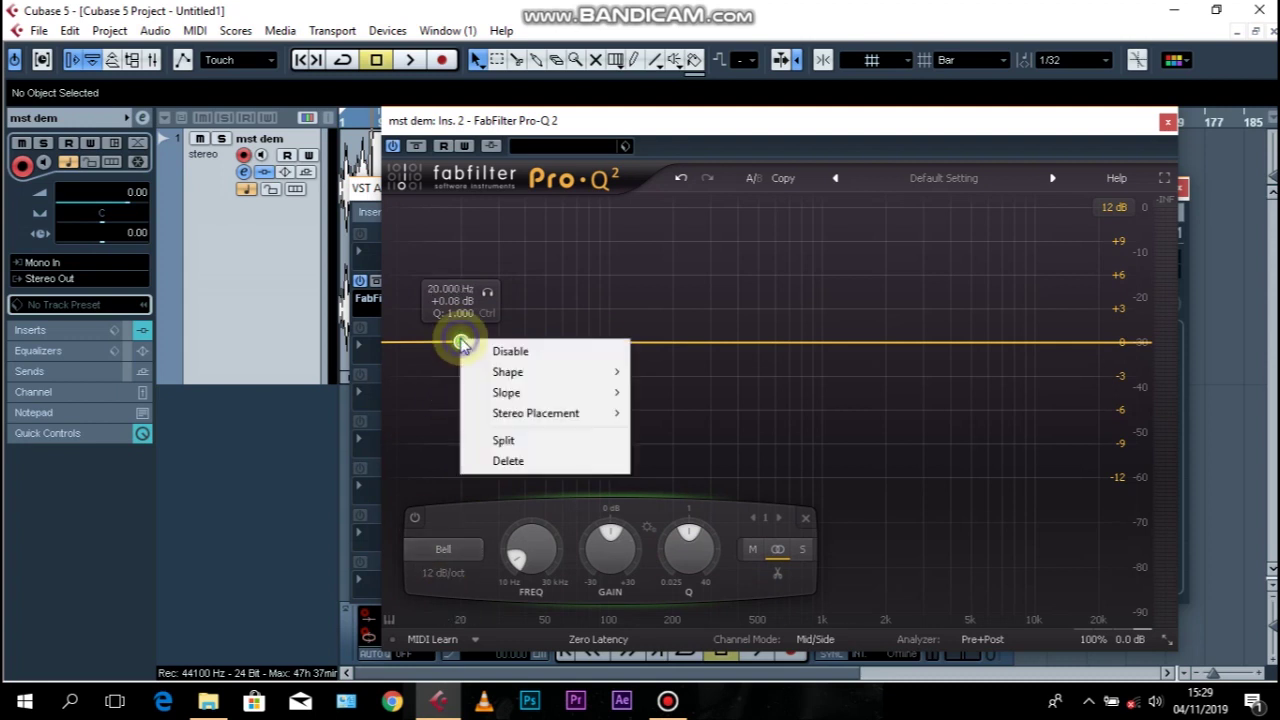
{"action": "mouse_move", "coordinate": [608, 374]}
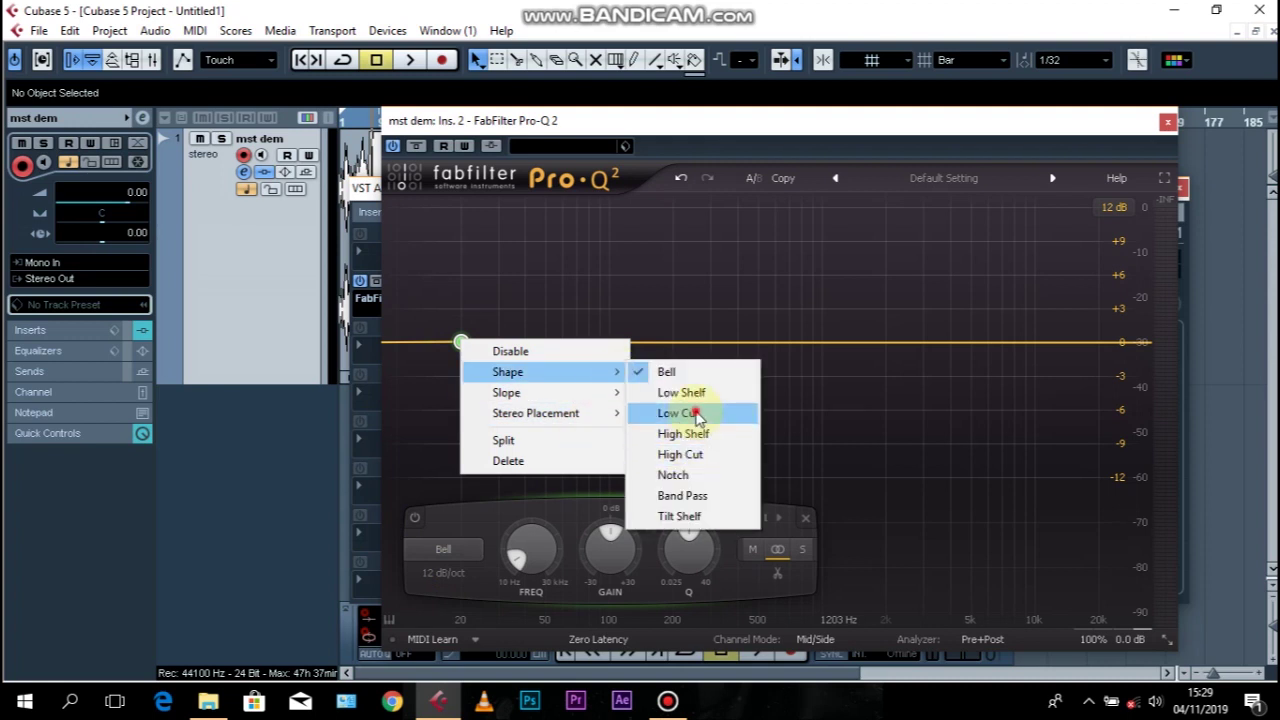
{"action": "left_click", "coordinate": [690, 412]}
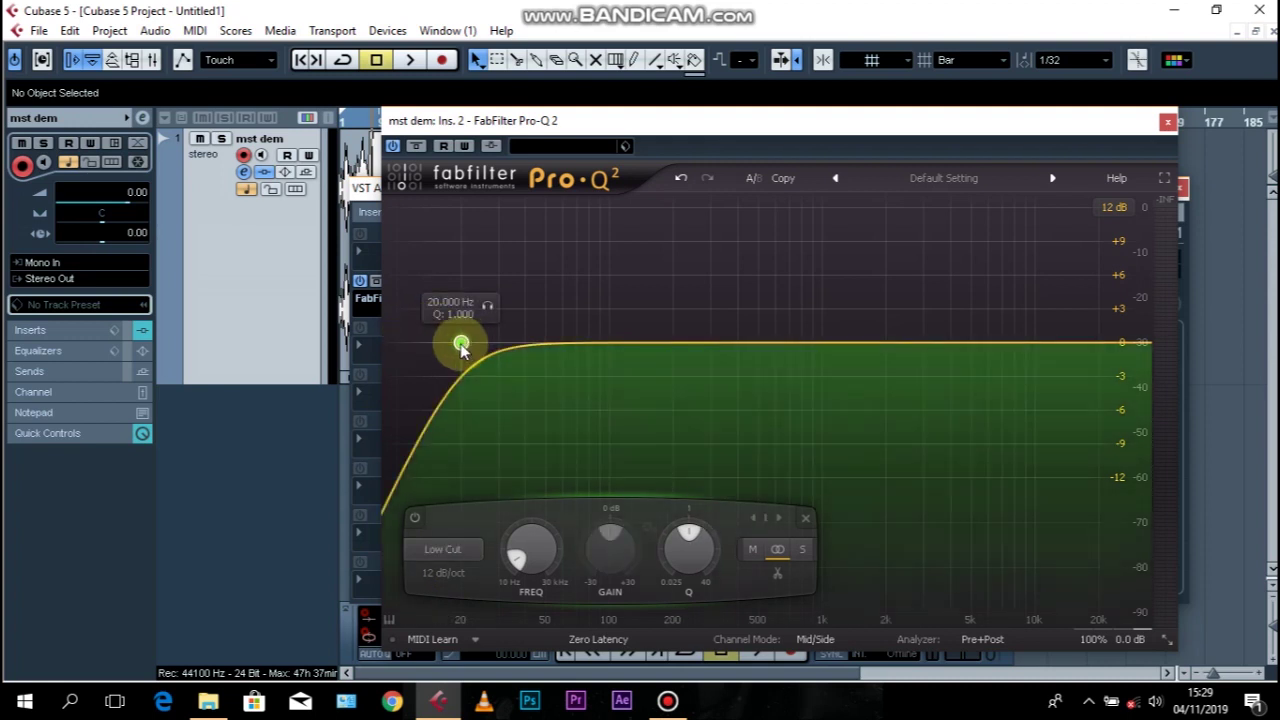
{"action": "right_click", "coordinate": [460, 343]}
{"action": "mouse_move", "coordinate": [580, 398]}
{"action": "left_click", "coordinate": [678, 440]}
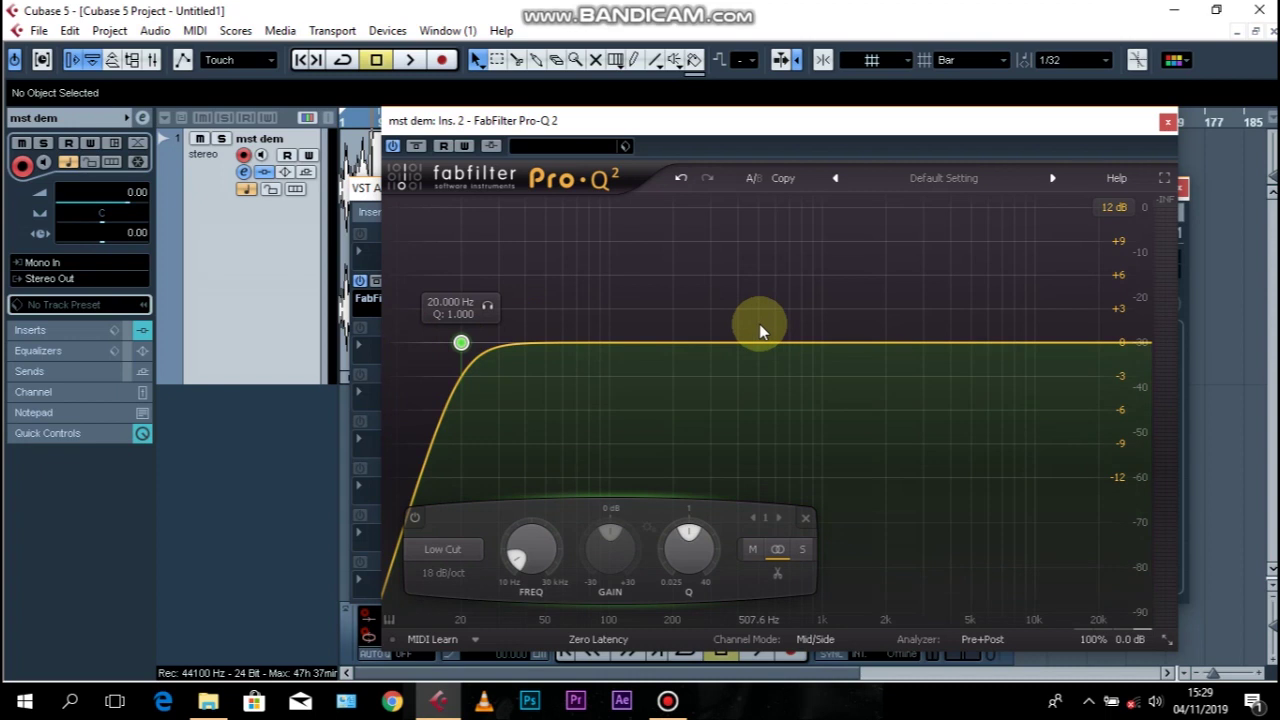
{"action": "key", "text": "space"}
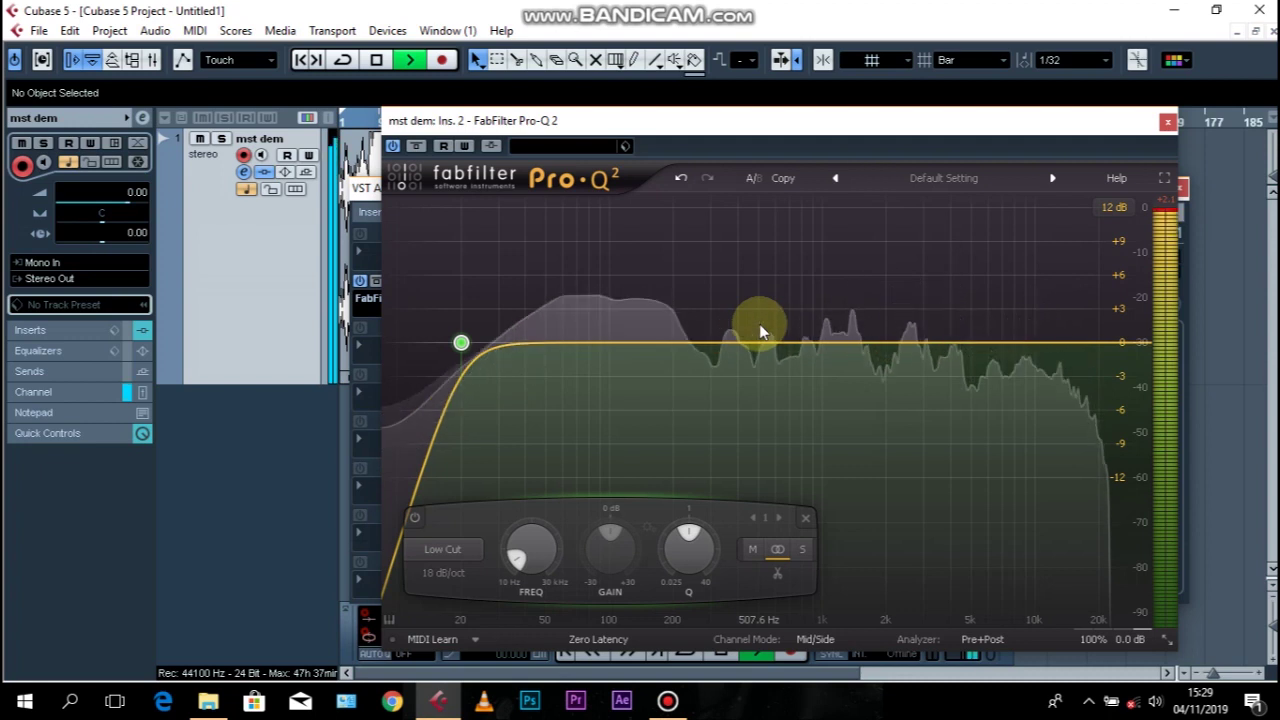
{"action": "key", "text": "space"}
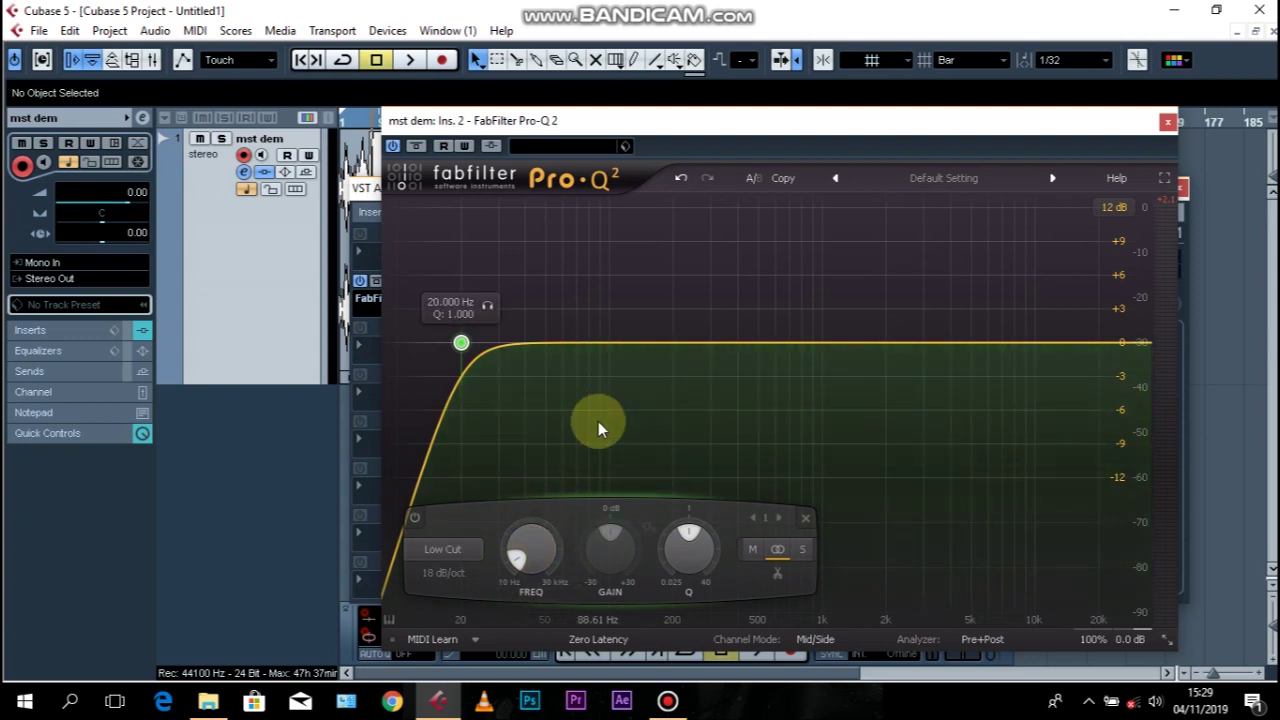
- Add a second EQ band on the curve and set its frequency to 150 Hz
{"action": "left_click", "coordinate": [647, 343]}
{"action": "double_click", "coordinate": [647, 343]}
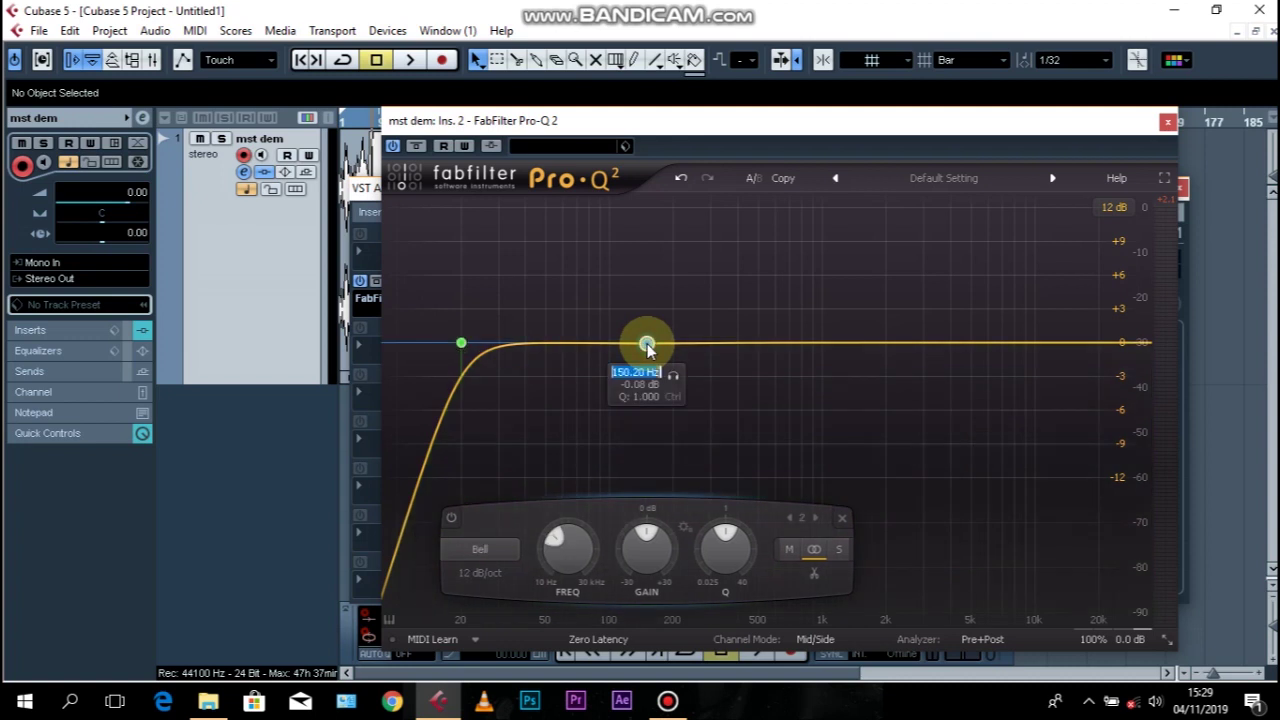
{"action": "type", "text": "15"}
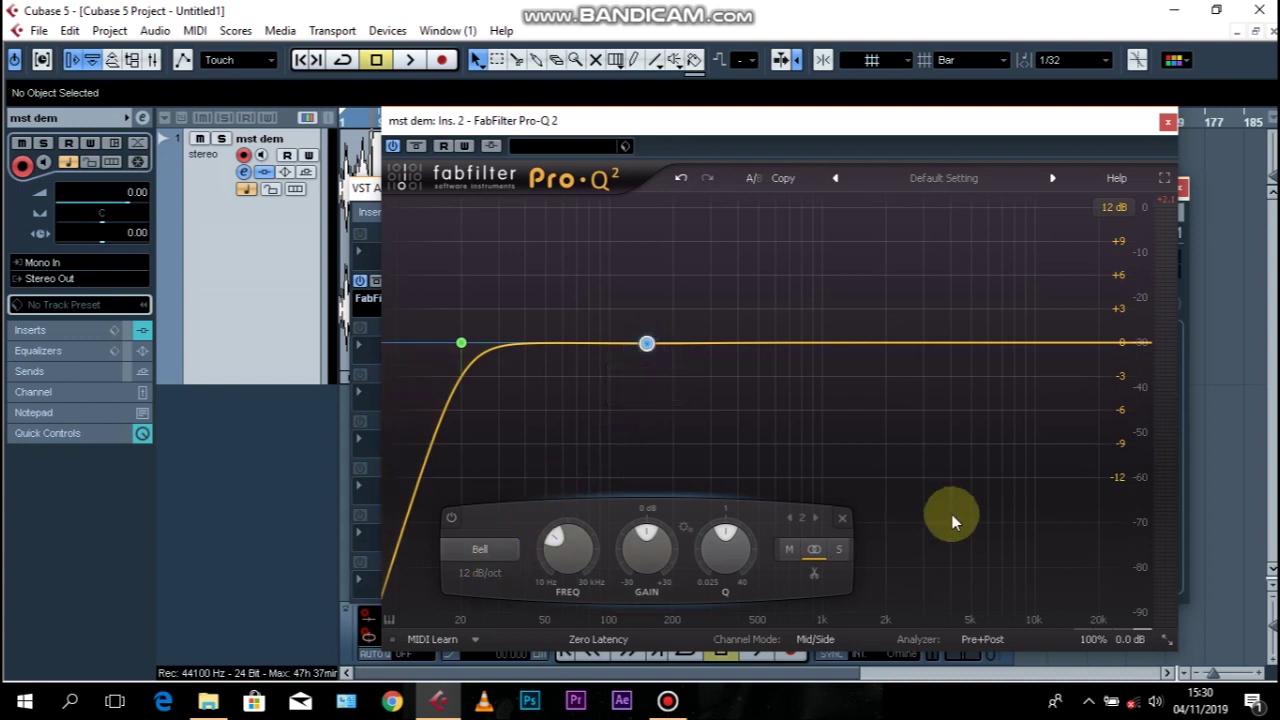
- Restrict the 150 Hz band to the side signal and change its shape to Low Cut
{"action": "left_click", "coordinate": [839, 550]}
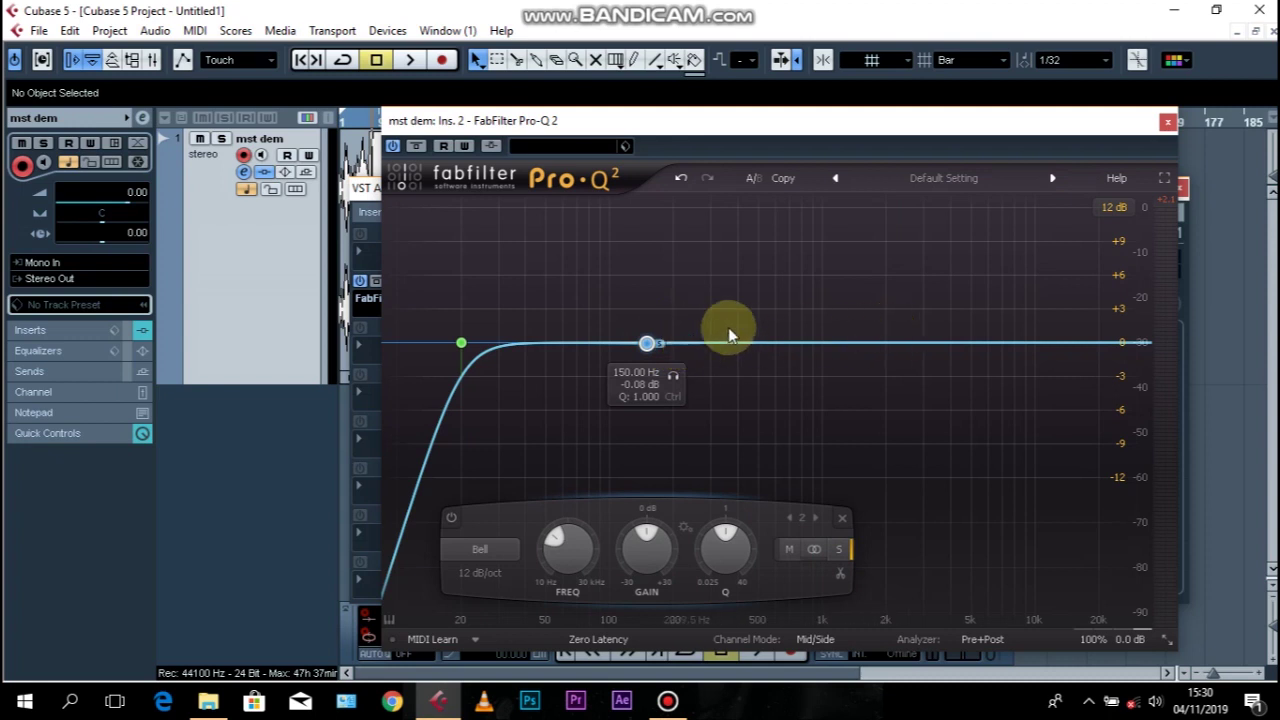
{"action": "double_click", "coordinate": [938, 345]}
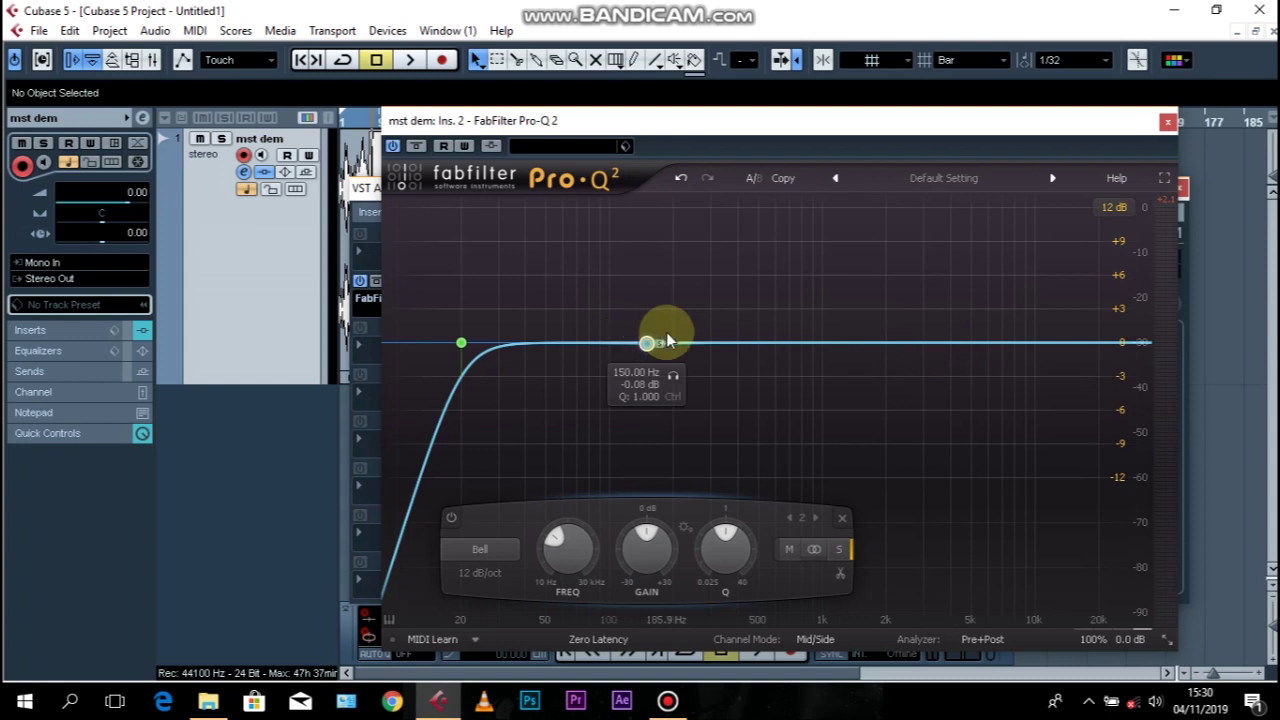
{"action": "left_click", "coordinate": [500, 552]}
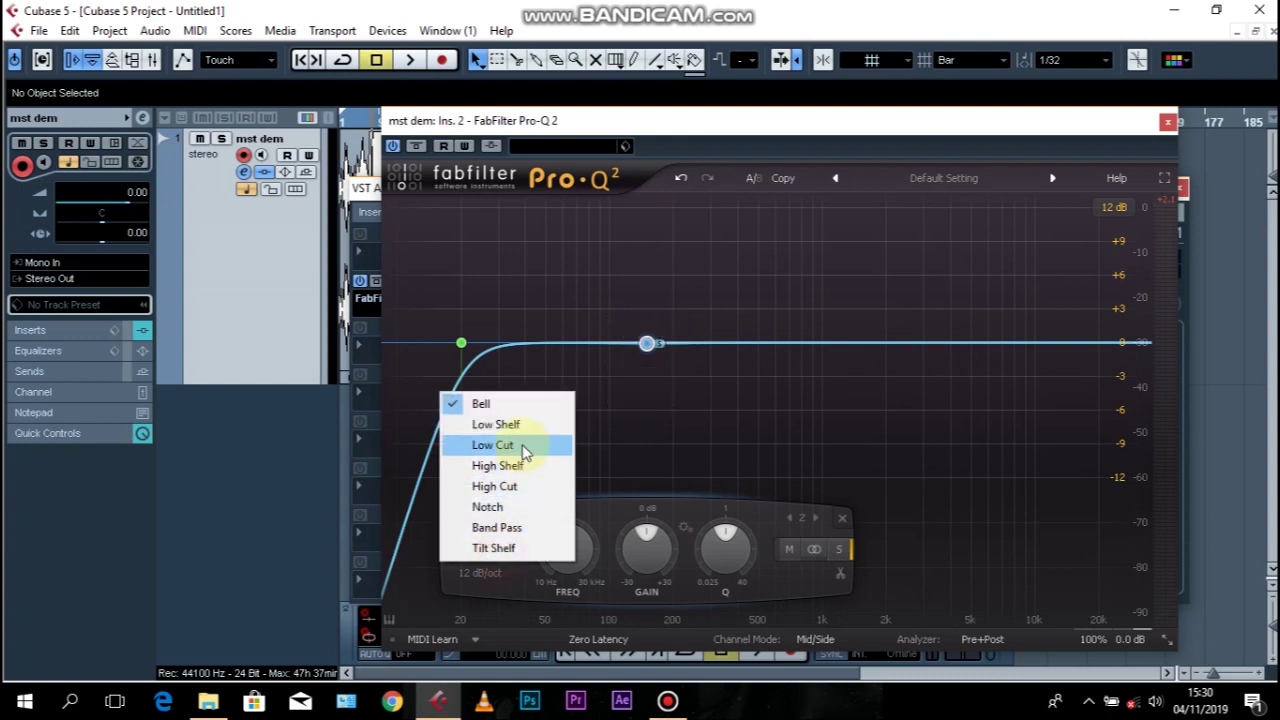
{"action": "left_click", "coordinate": [523, 447]}
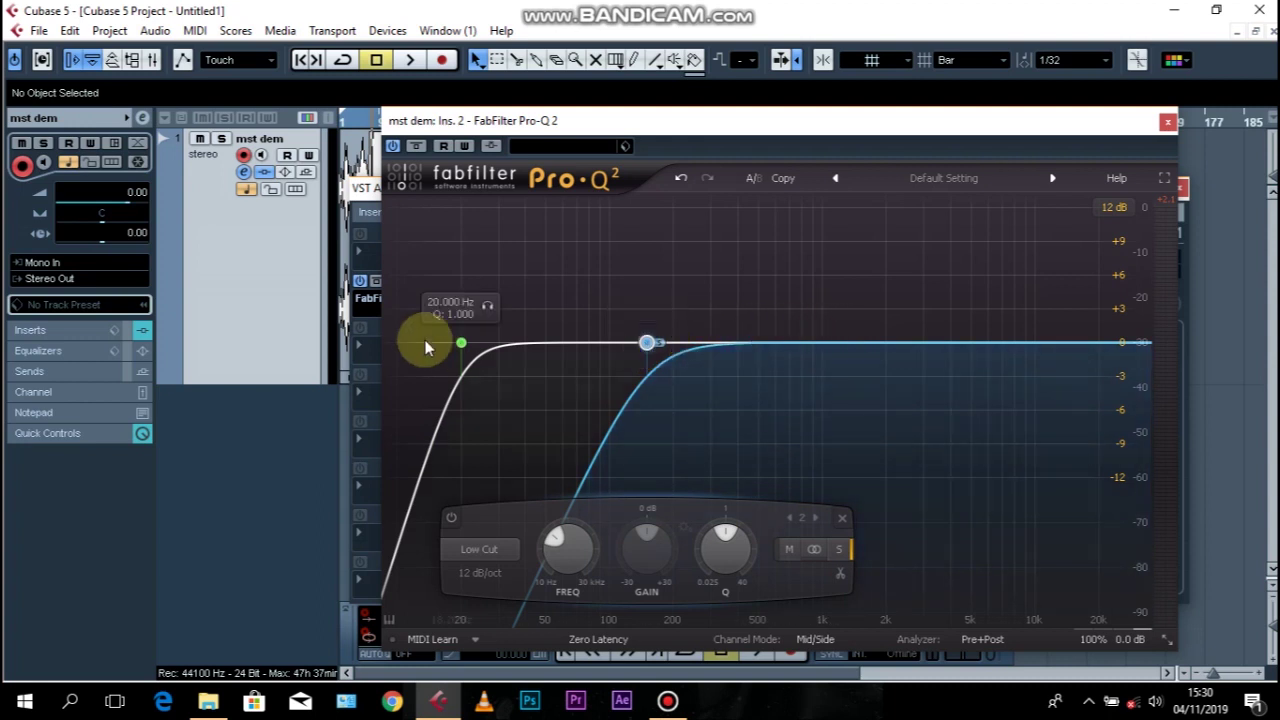
- Move the side low cut up to about 15.5 kHz, audition it, and repeat the audition at about 14.9 kHz
{"action": "left_click_drag", "start_coordinate": [648, 343], "coordinate": [1078, 350]}
{"action": "key", "text": "space"}
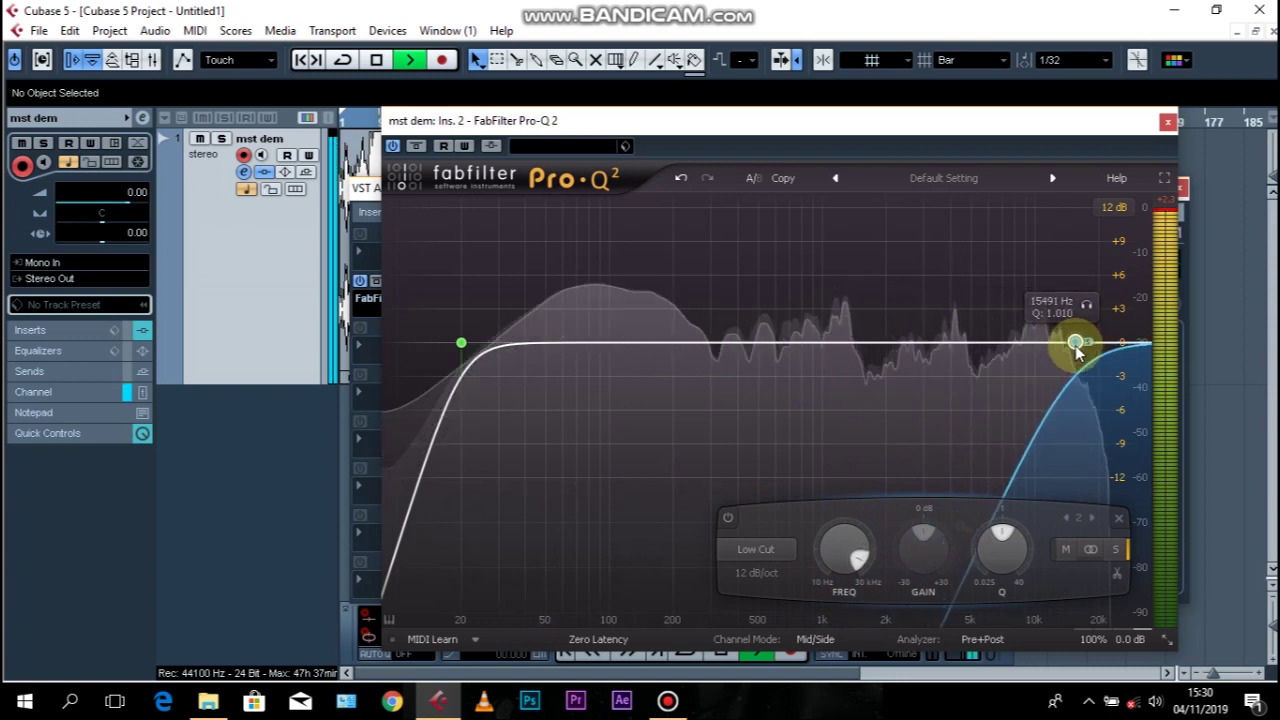
{"action": "key", "text": "space"}
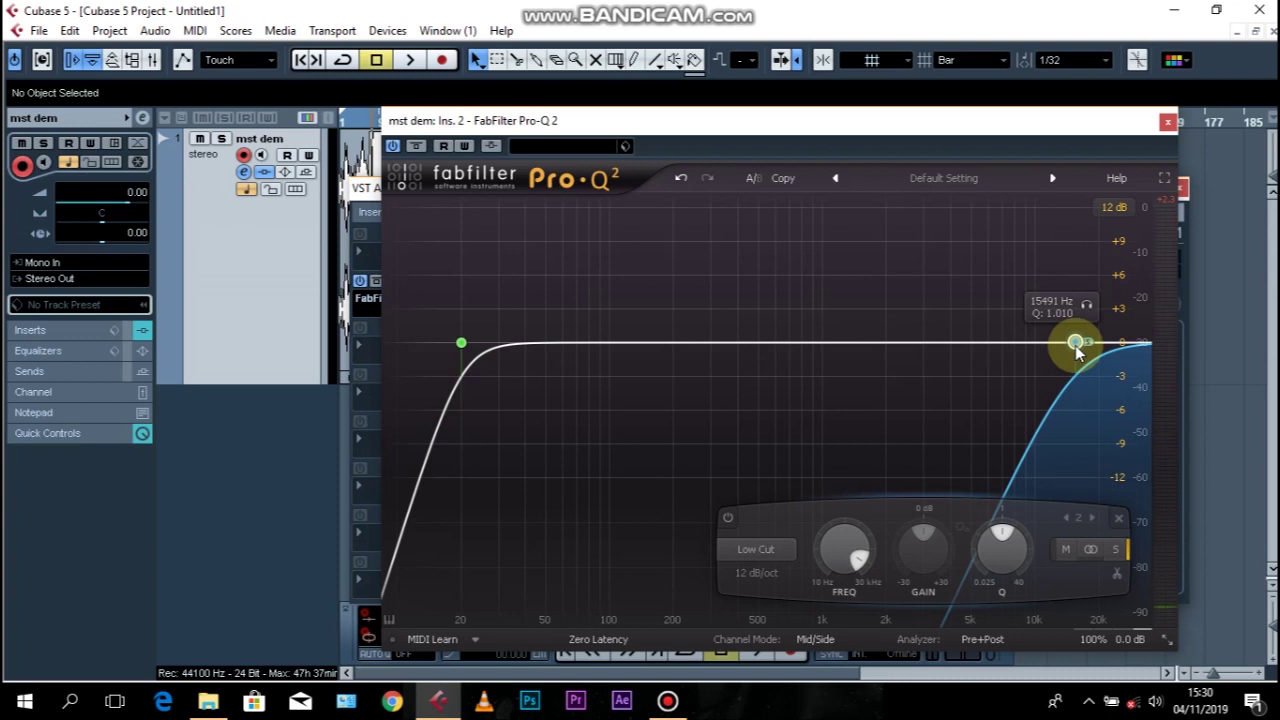
{"action": "left_click_drag", "start_coordinate": [1076, 344], "coordinate": [1066, 344]}
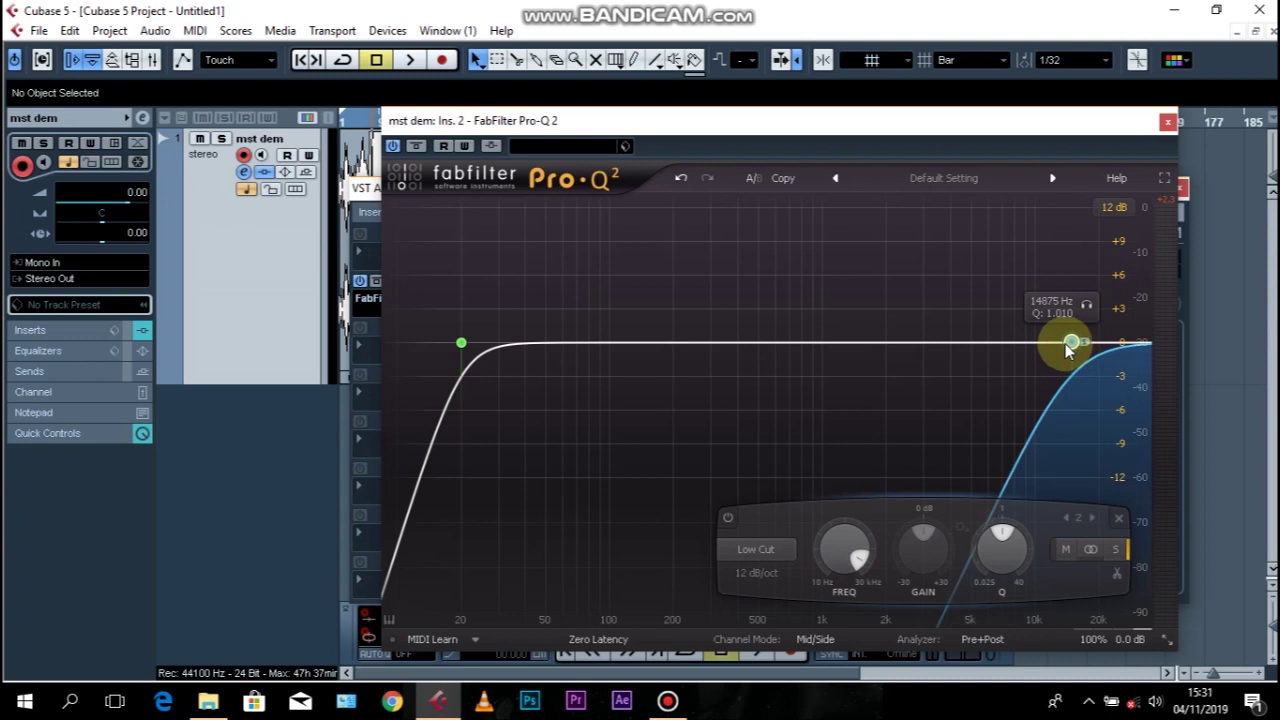
{"action": "key", "text": "space"}
{"action": "key", "text": "space"}
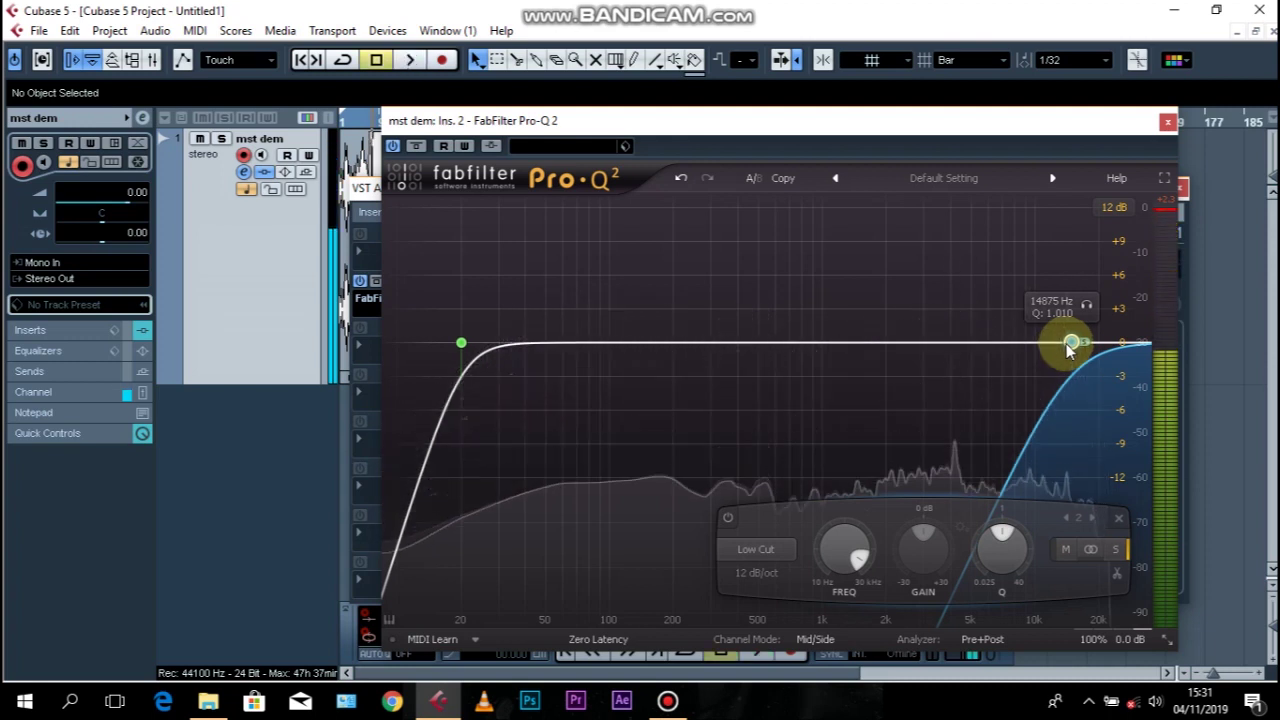
- Lower the side low cut to about 37 Hz and play the track to hear the difference
{"action": "left_click_drag", "start_coordinate": [1071, 343], "coordinate": [521, 345]}
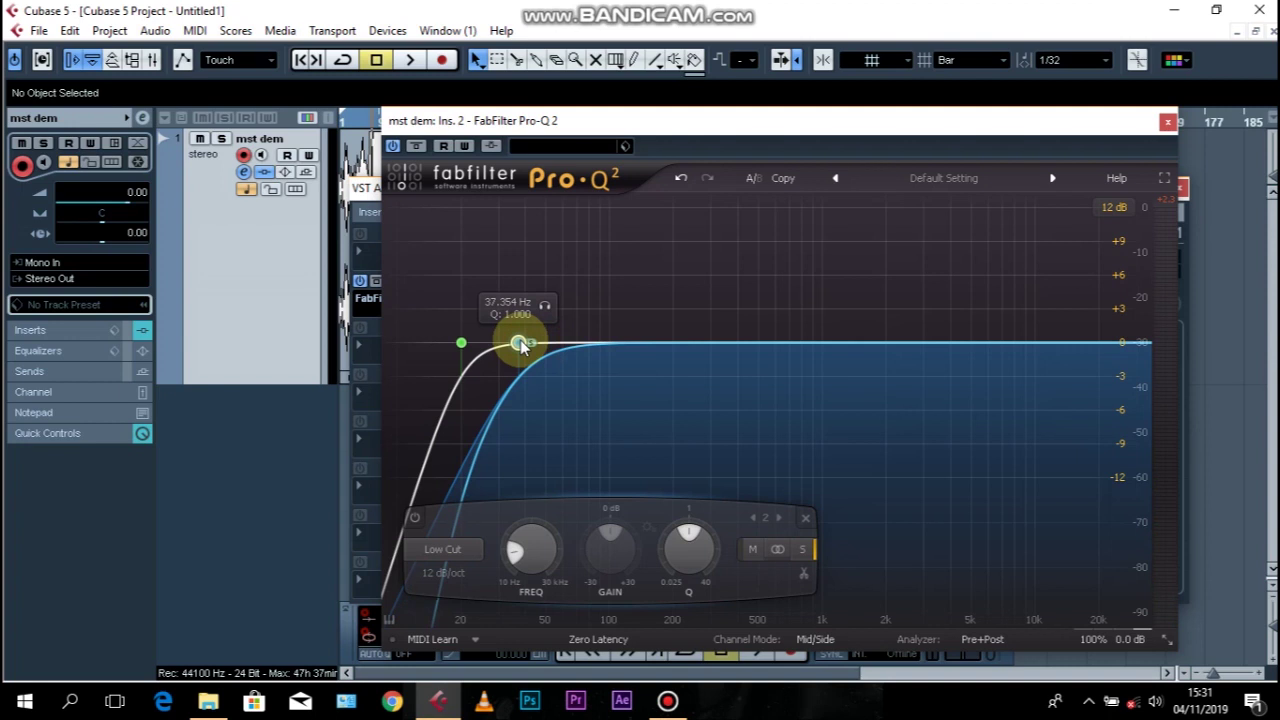
{"action": "key", "text": "space"}
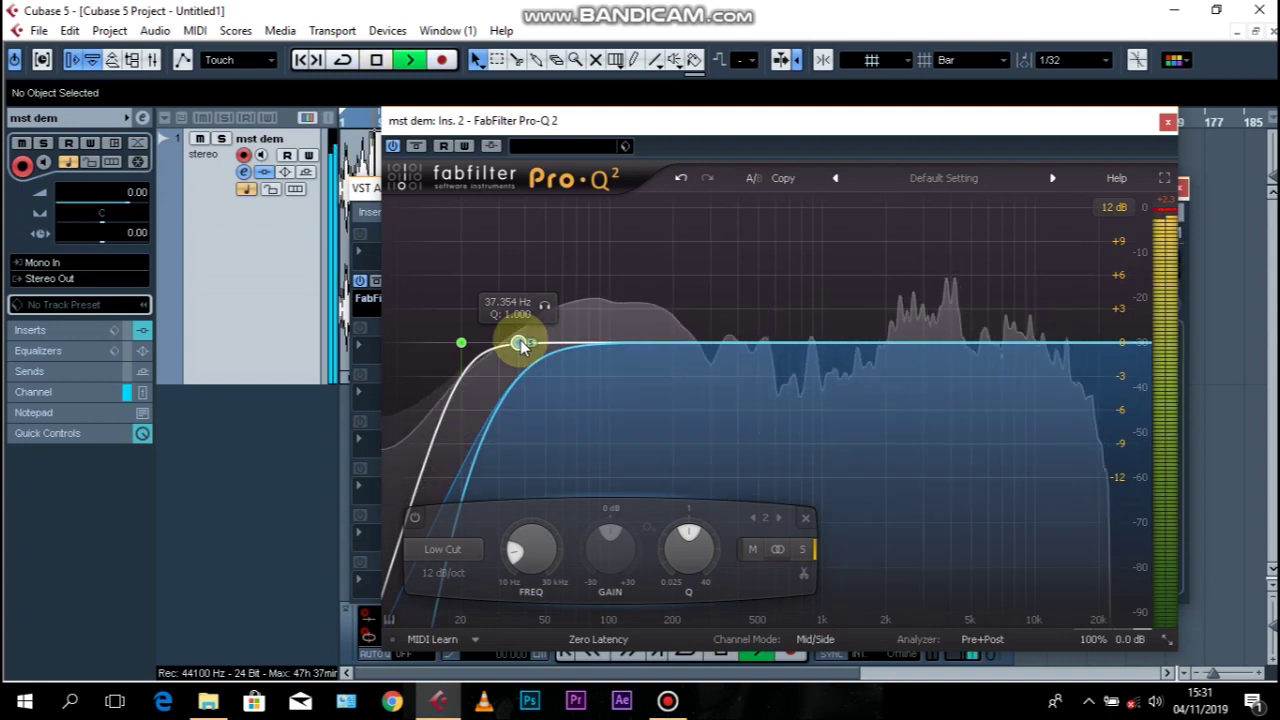
{"action": "key", "text": "space"}
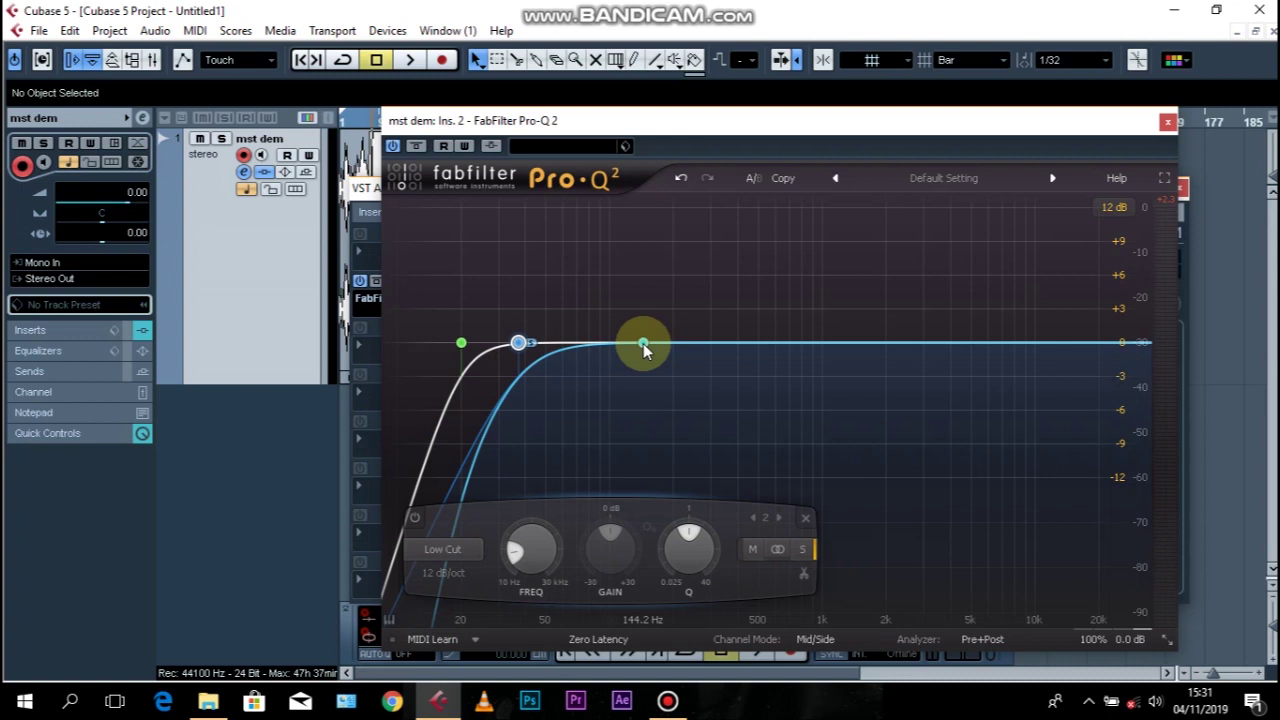
{"action": "key", "text": "space"}
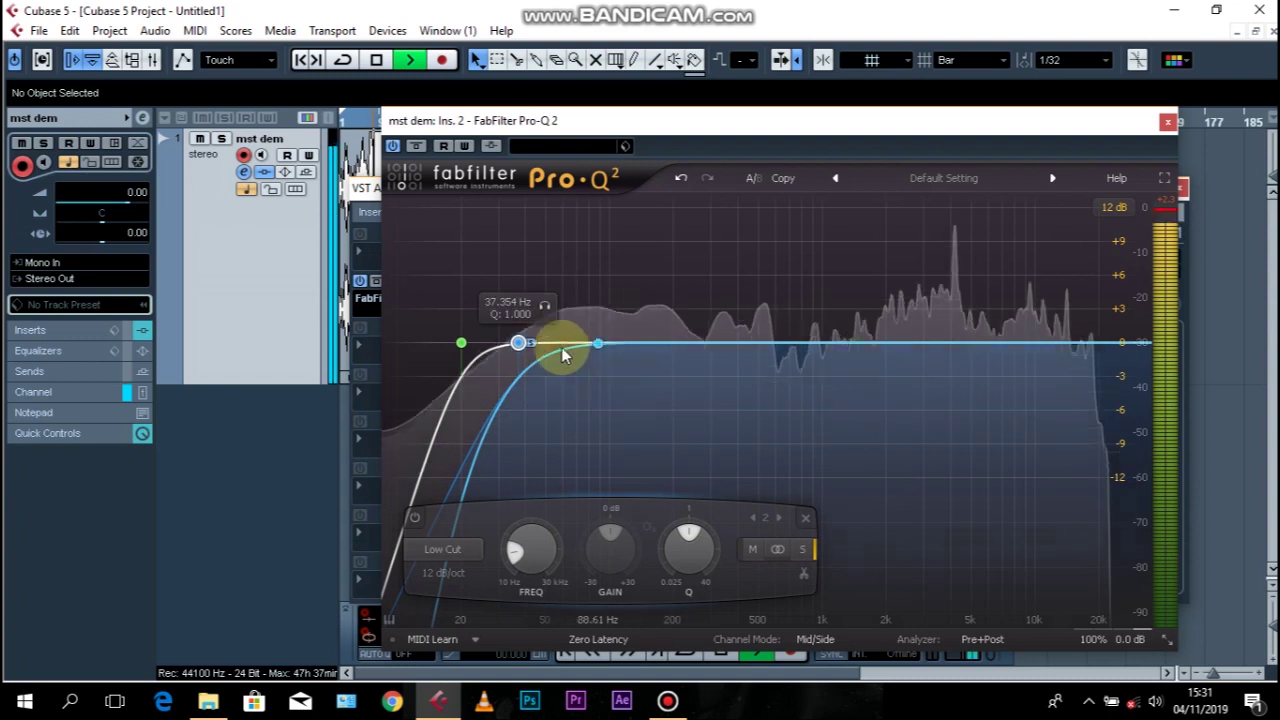
- Move the side low cut back up to 150 Hz and play the track to audition it
{"action": "left_click", "coordinate": [520, 343]}
{"action": "left_click_drag", "start_coordinate": [523, 347], "coordinate": [656, 350]}
{"action": "key", "text": "space"}
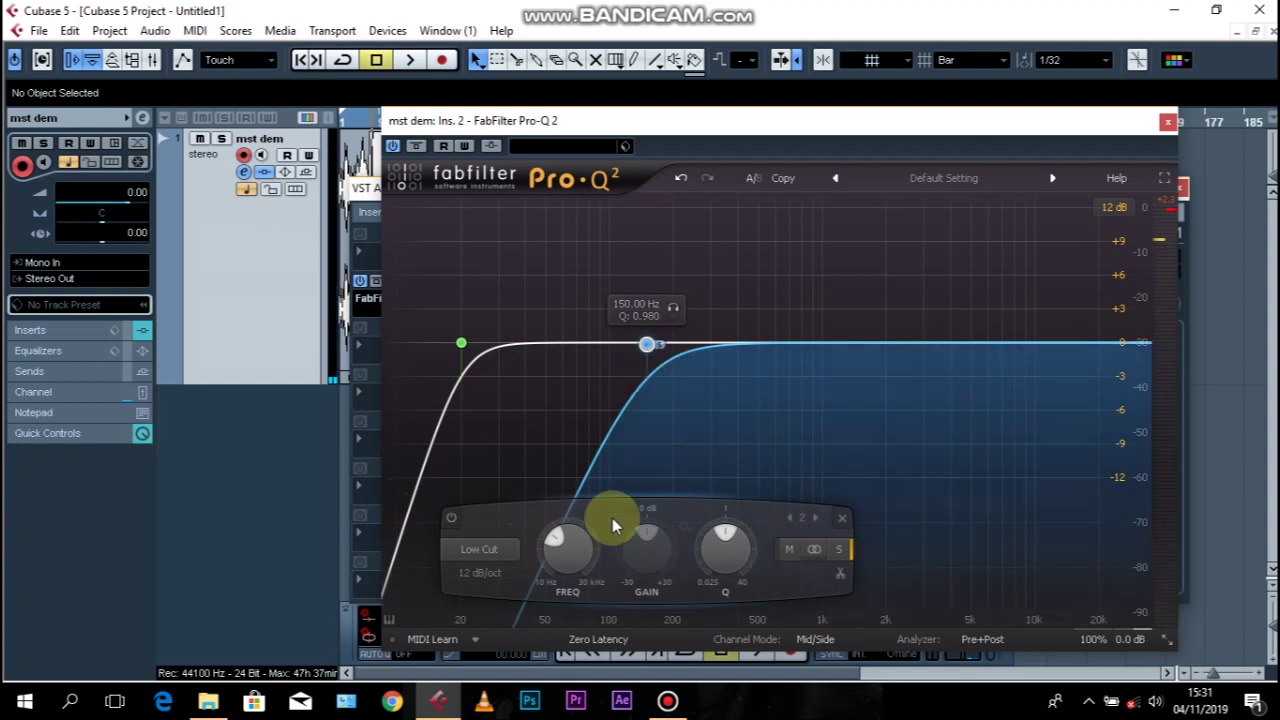
{"action": "key", "text": "space"}
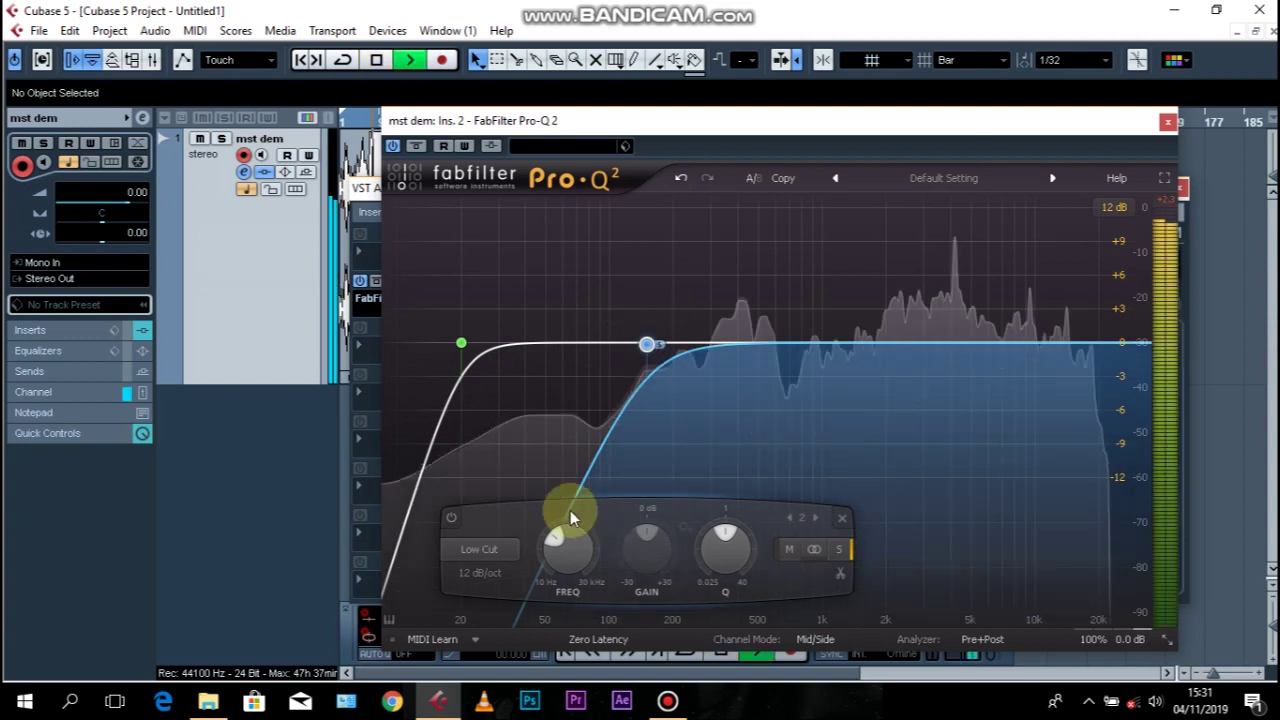
- Compare the playing track with the 150 Hz side low cut bypassed and enabled, leaving the band on and stopping playback
{"action": "left_click", "coordinate": [453, 517]}
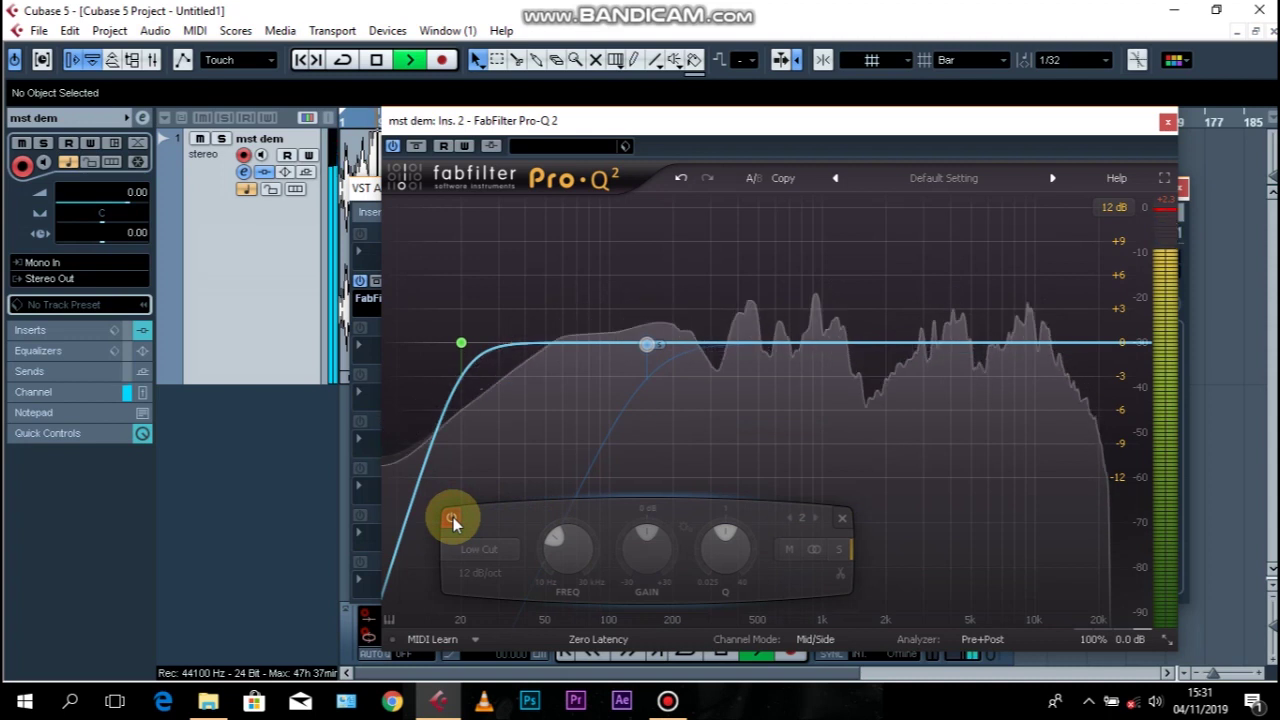
{"action": "left_click", "coordinate": [453, 517]}
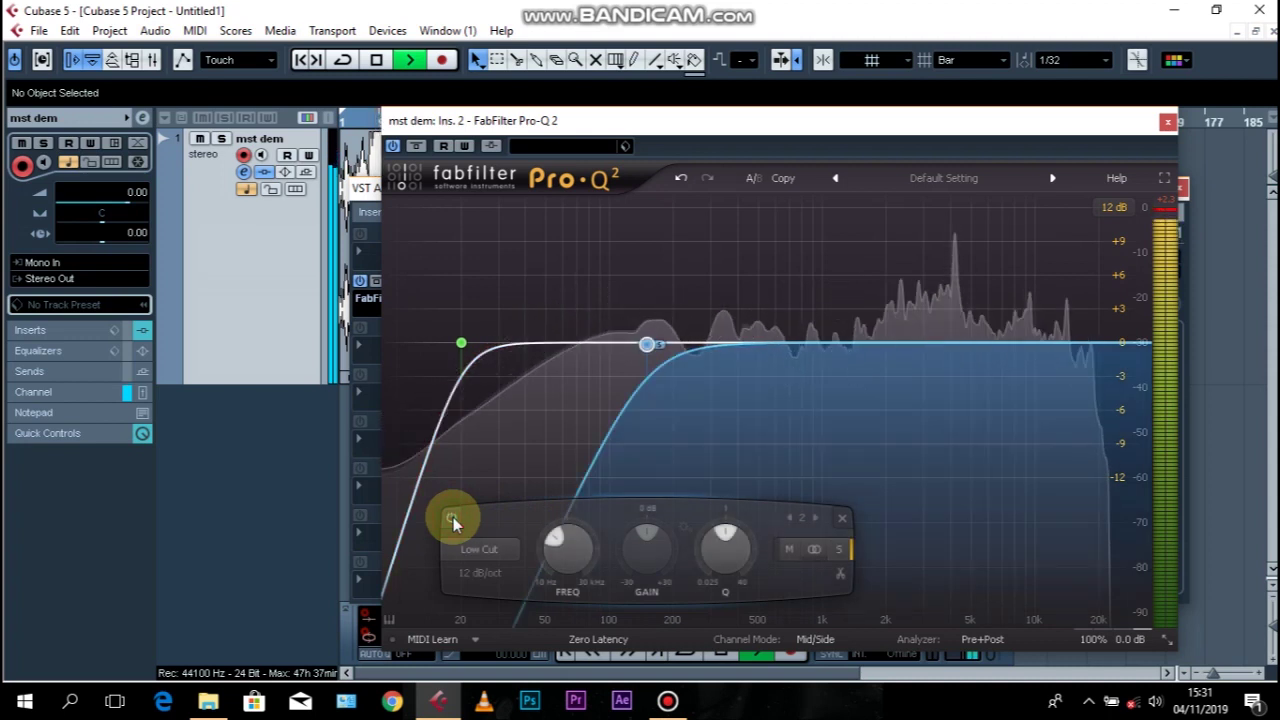
{"action": "left_click", "coordinate": [453, 517]}
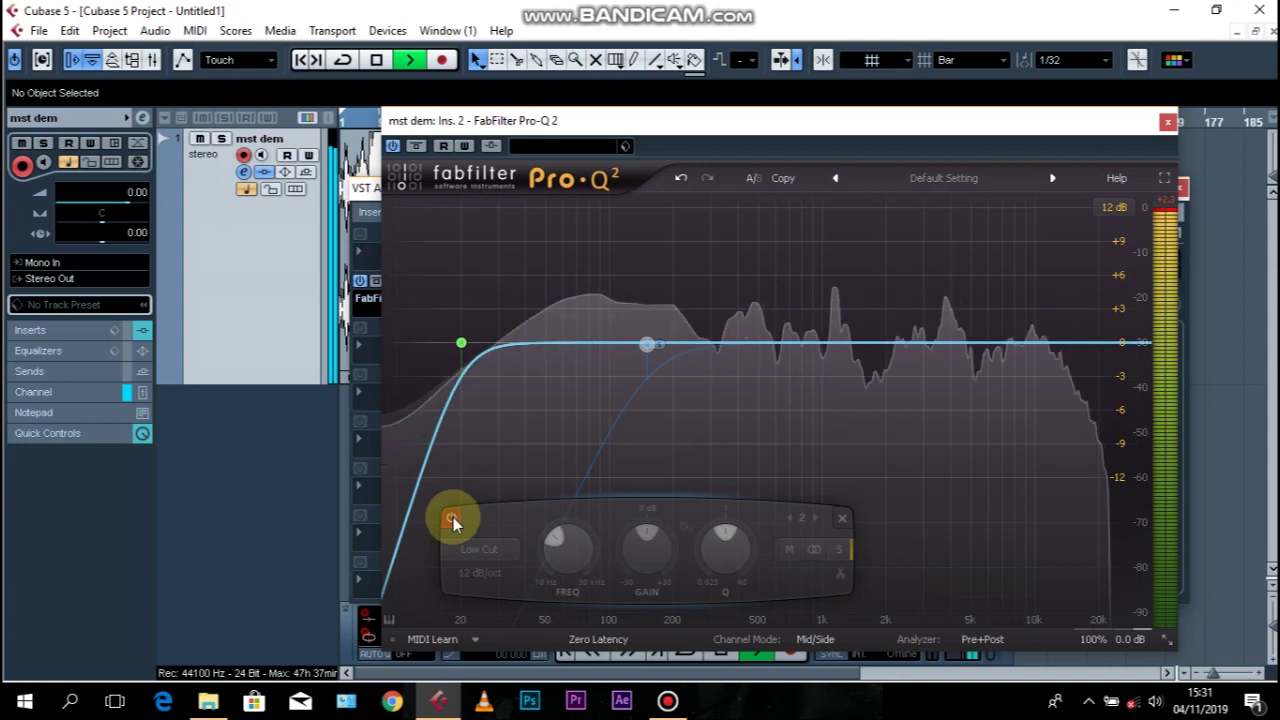
{"action": "left_click", "coordinate": [453, 517]}
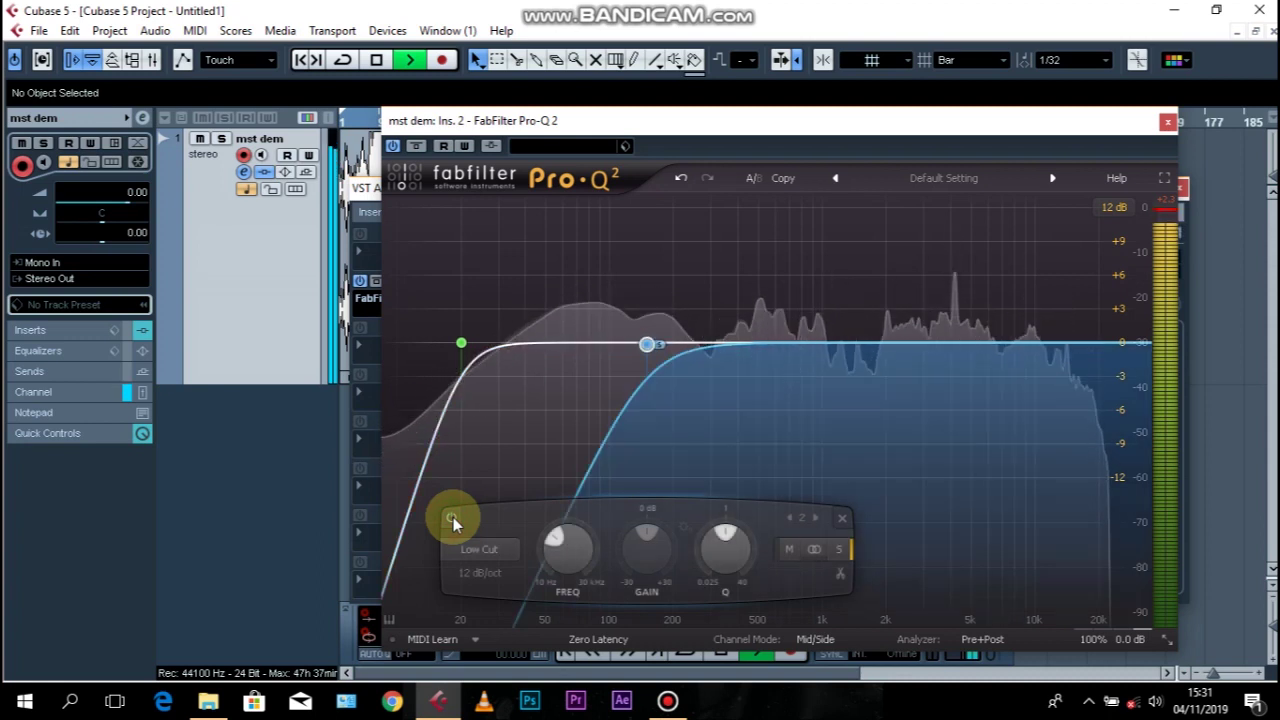
{"action": "key", "text": "space"}
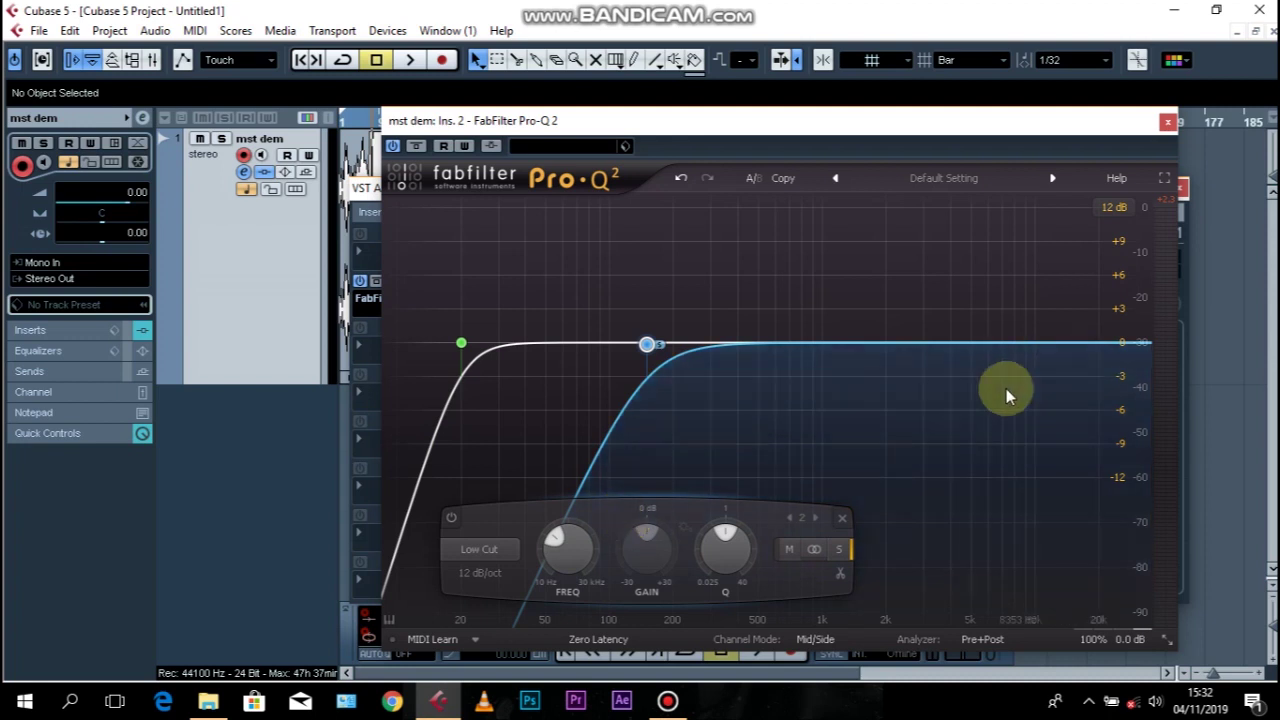
- Add a High Cut band at the upper end of the spectrum and set its frequency to 20000 Hz
{"action": "left_click", "coordinate": [1100, 343]}
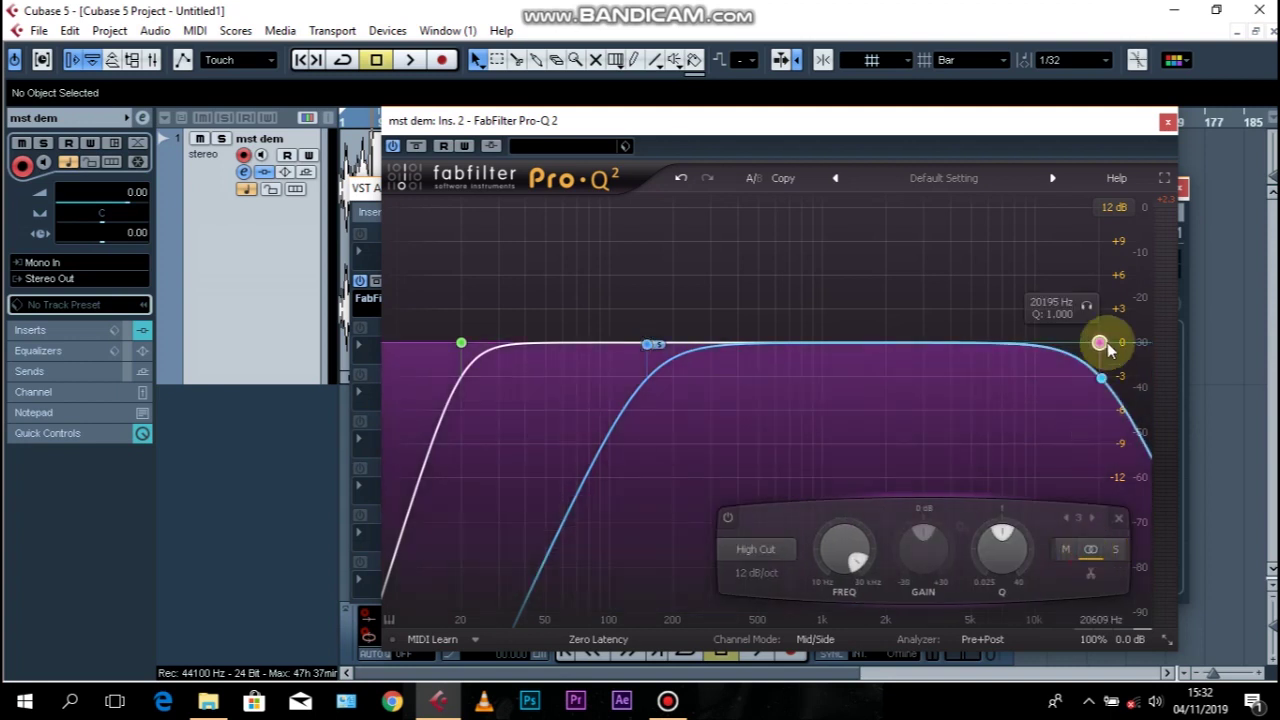
{"action": "double_click", "coordinate": [1102, 344]}
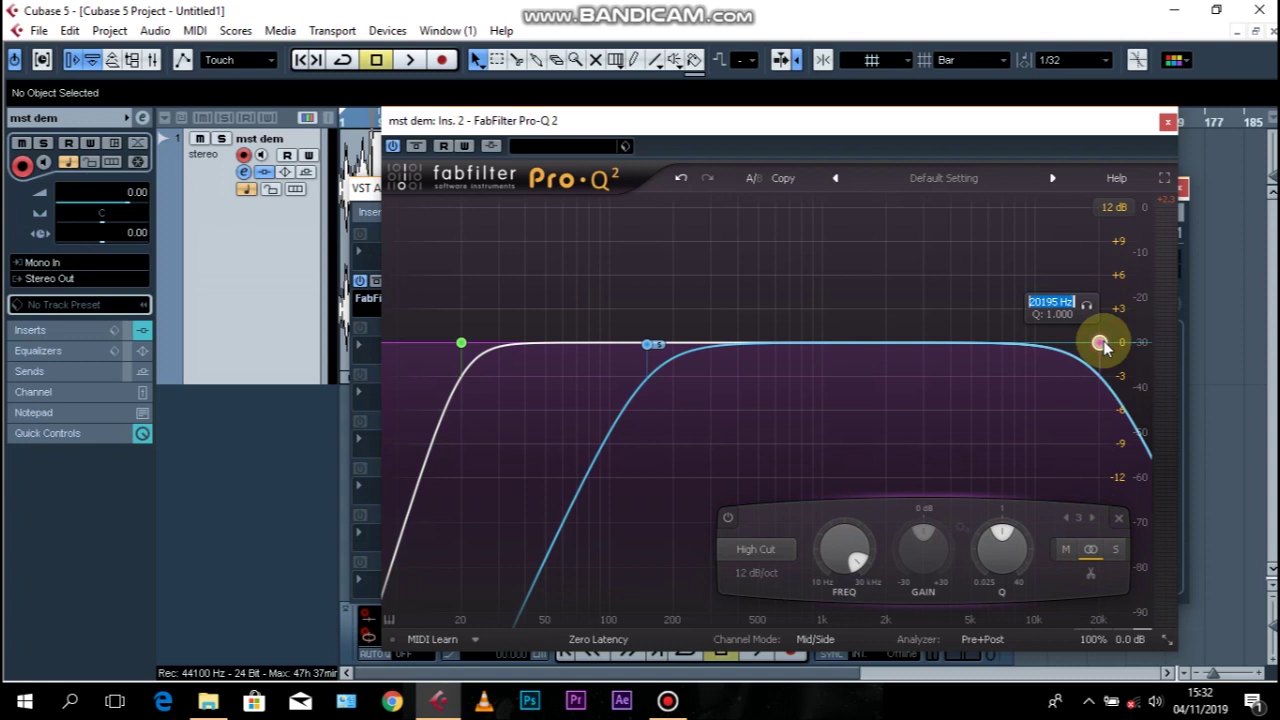
{"action": "type", "text": "200"}
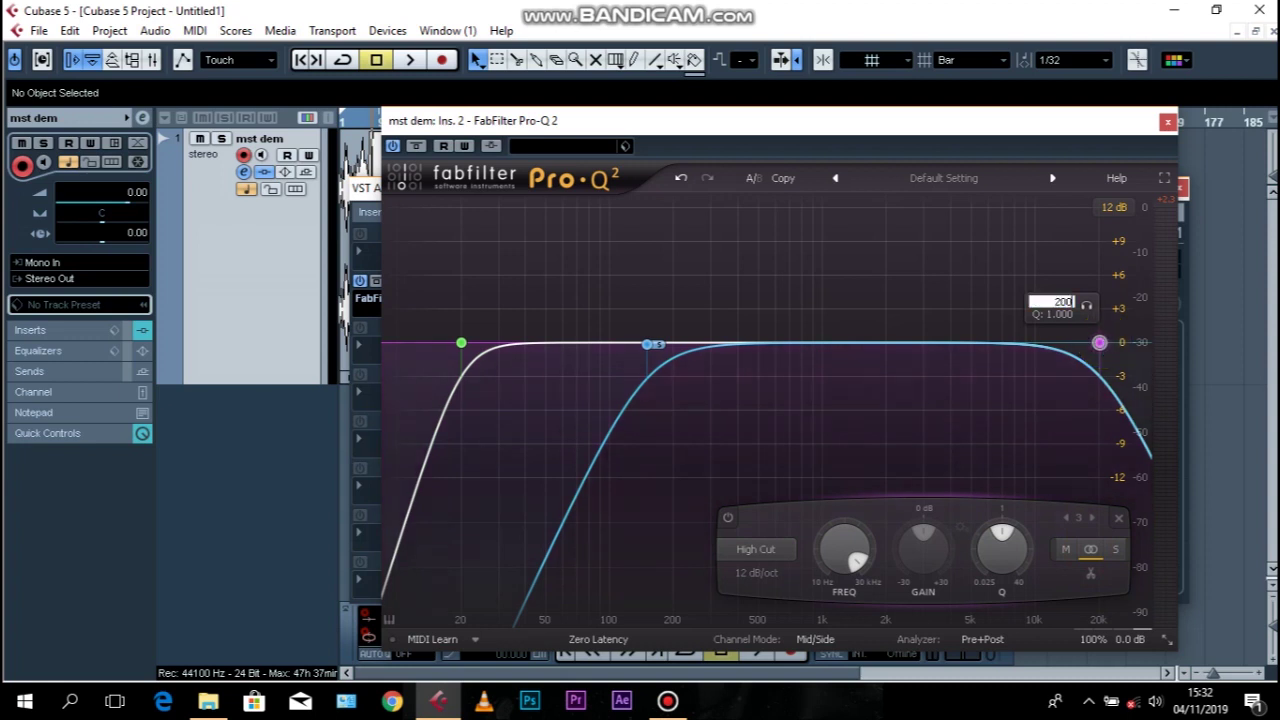
{"action": "type", "text": "00"}
{"action": "left_click", "coordinate": [1099, 343]}
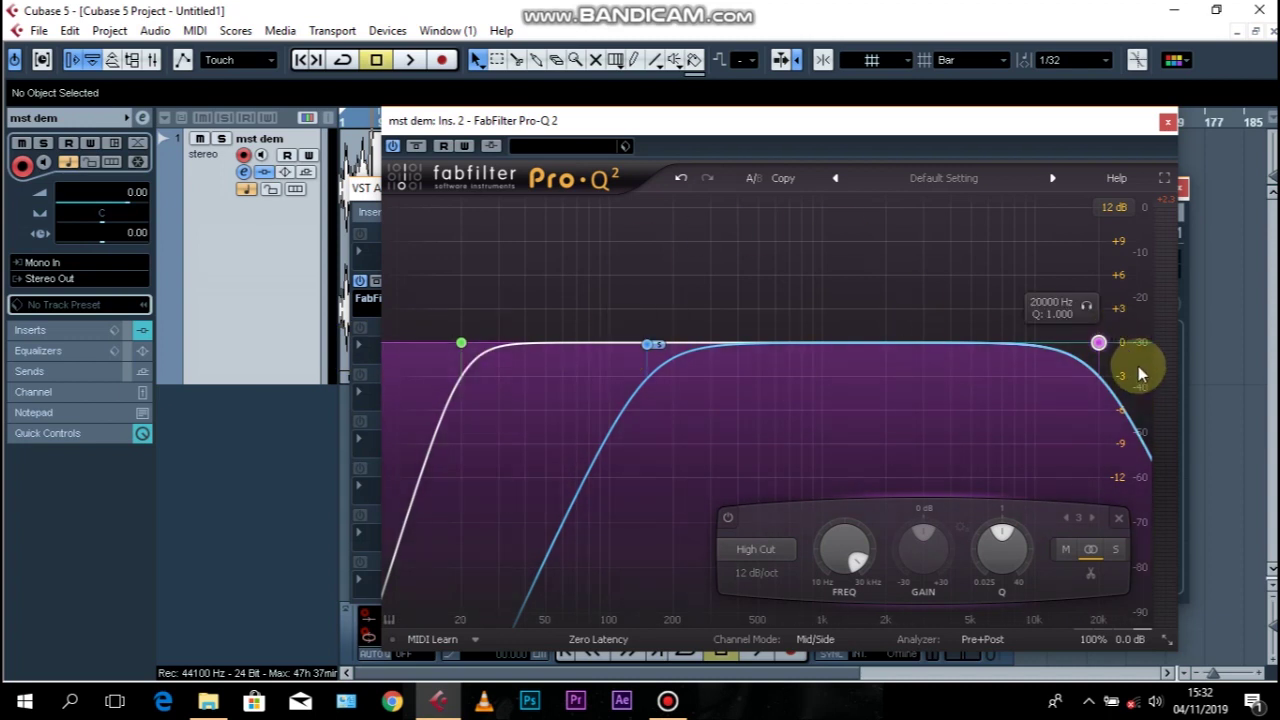
- Play the track briefly to audition the 20000 Hz high cut and restrict that band to the mid signal
{"action": "key", "text": "space"}
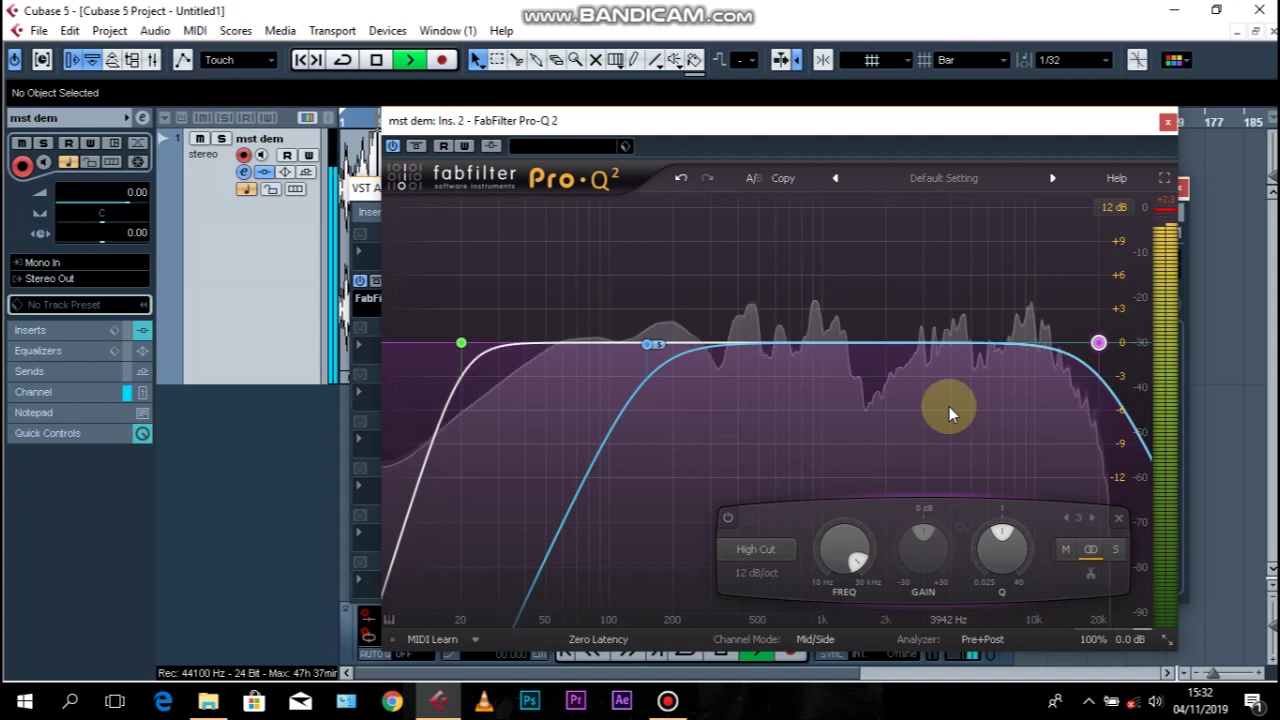
{"action": "key", "text": "space"}
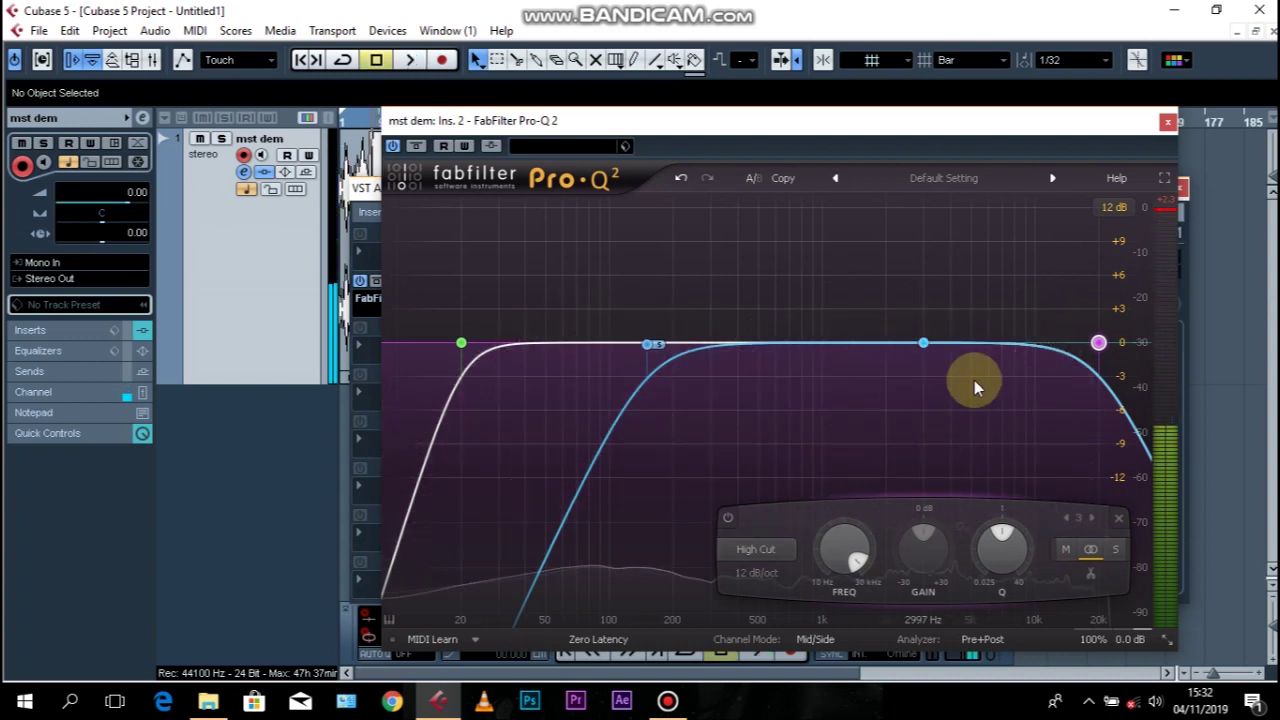
{"action": "left_click", "coordinate": [1066, 549]}
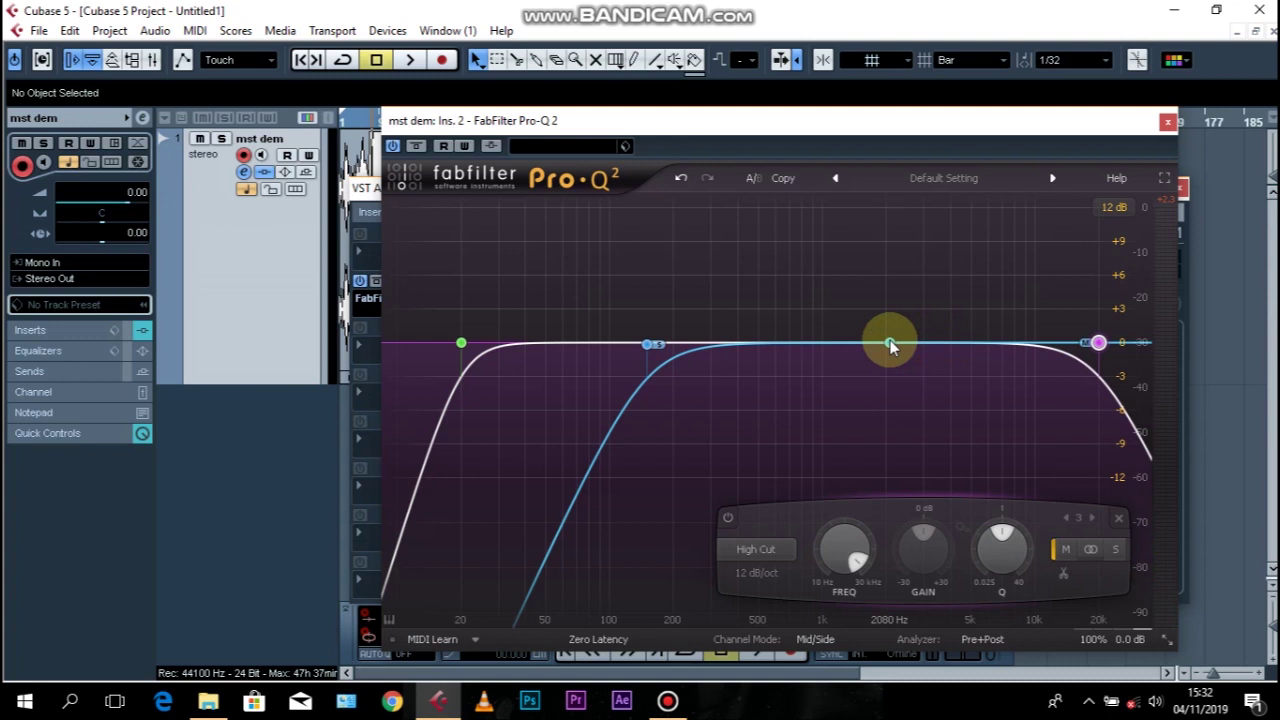
- Add a stereo bell band at about 1.8 kHz, boost it about 4.5 dB and narrow its Q to about 36
{"action": "left_click", "coordinate": [891, 344]}
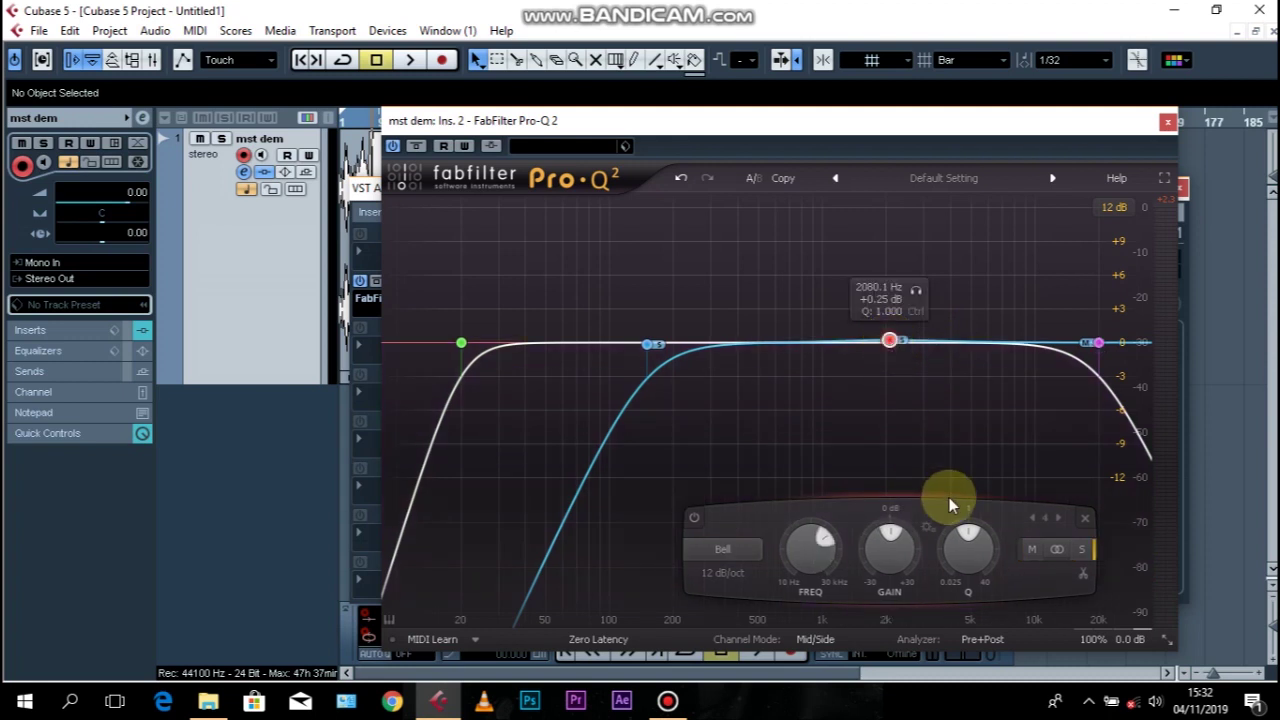
{"action": "left_click", "coordinate": [1057, 549]}
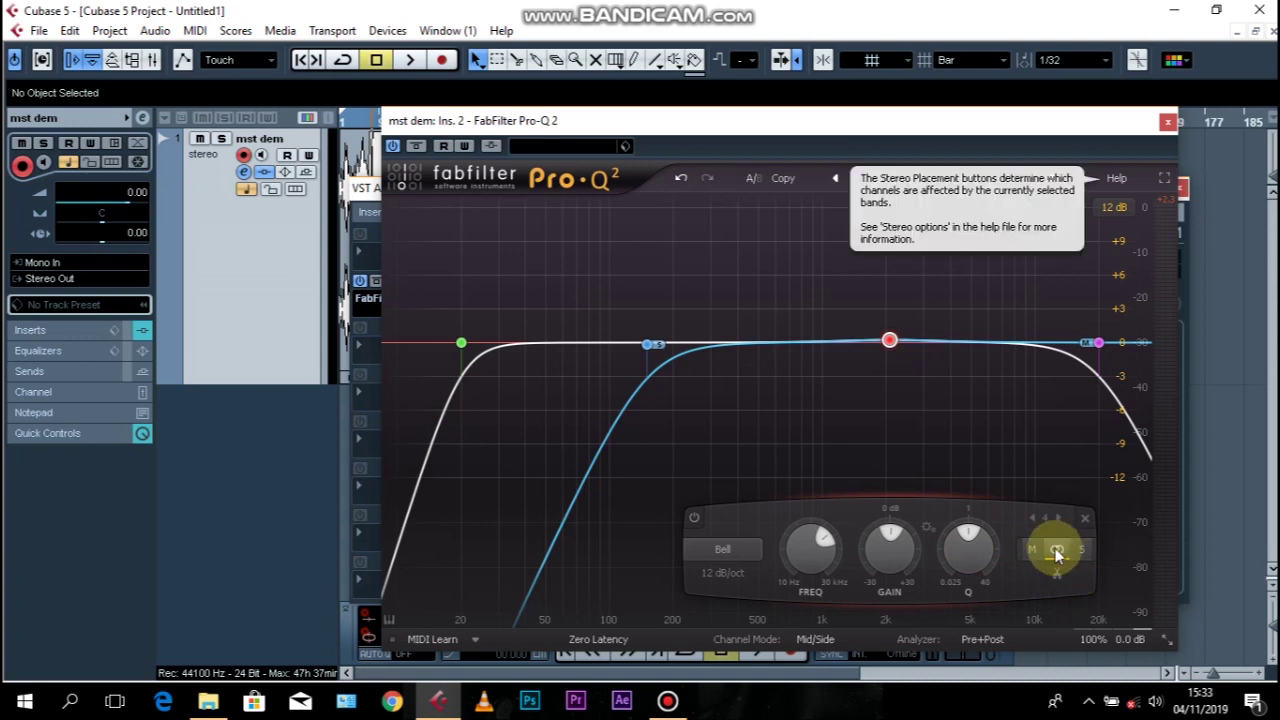
{"action": "left_click_drag", "start_coordinate": [889, 341], "coordinate": [885, 330]}
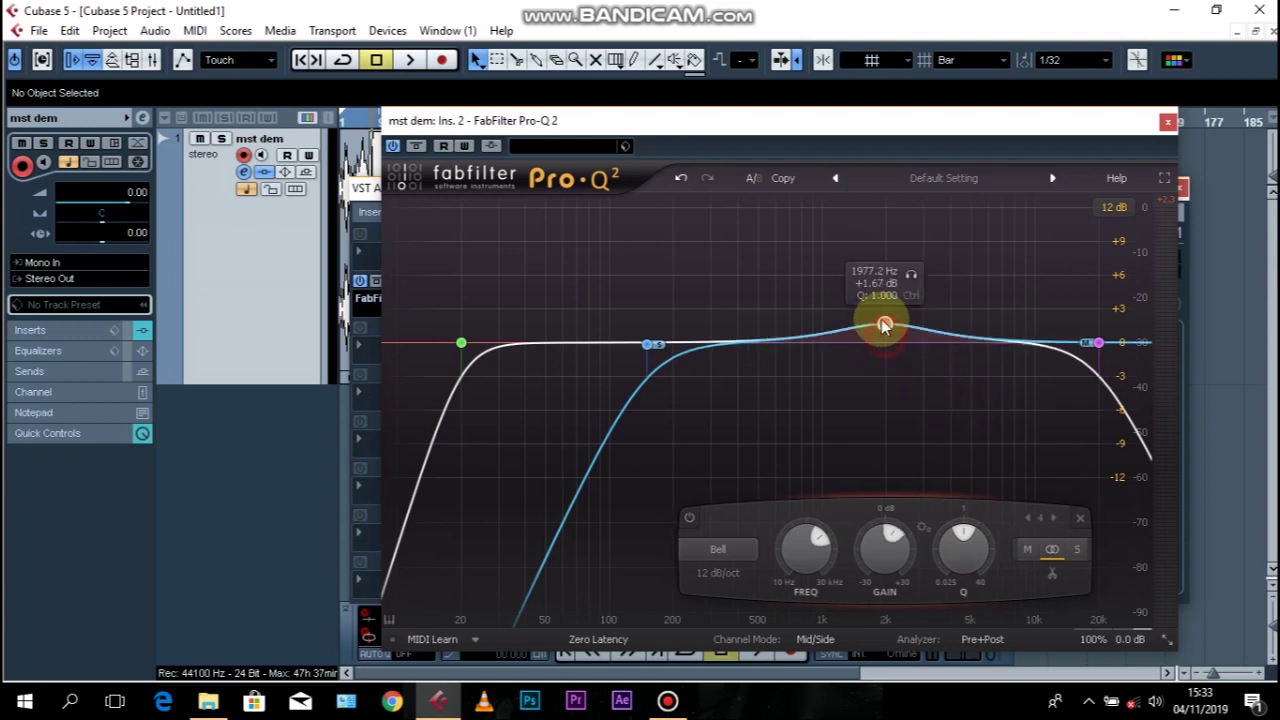
{"action": "left_click_drag", "start_coordinate": [972, 556], "coordinate": [991, 462]}
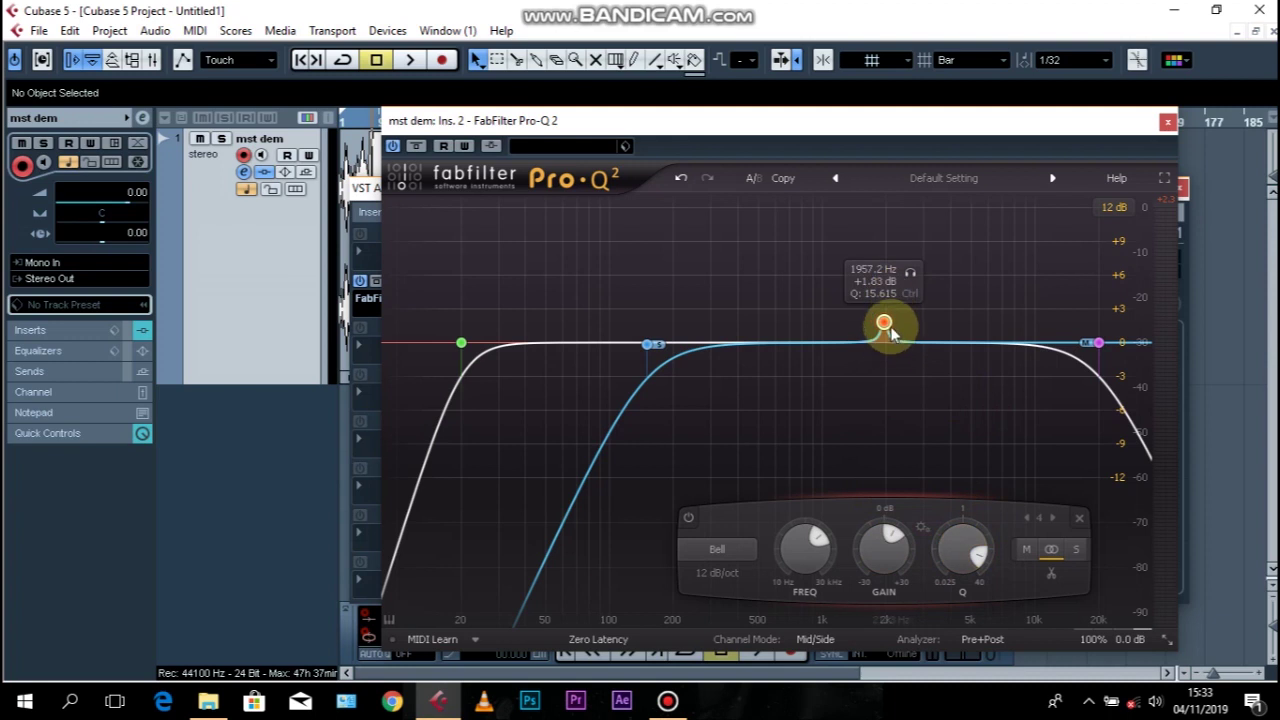
{"action": "left_click_drag", "start_coordinate": [886, 323], "coordinate": [877, 292]}
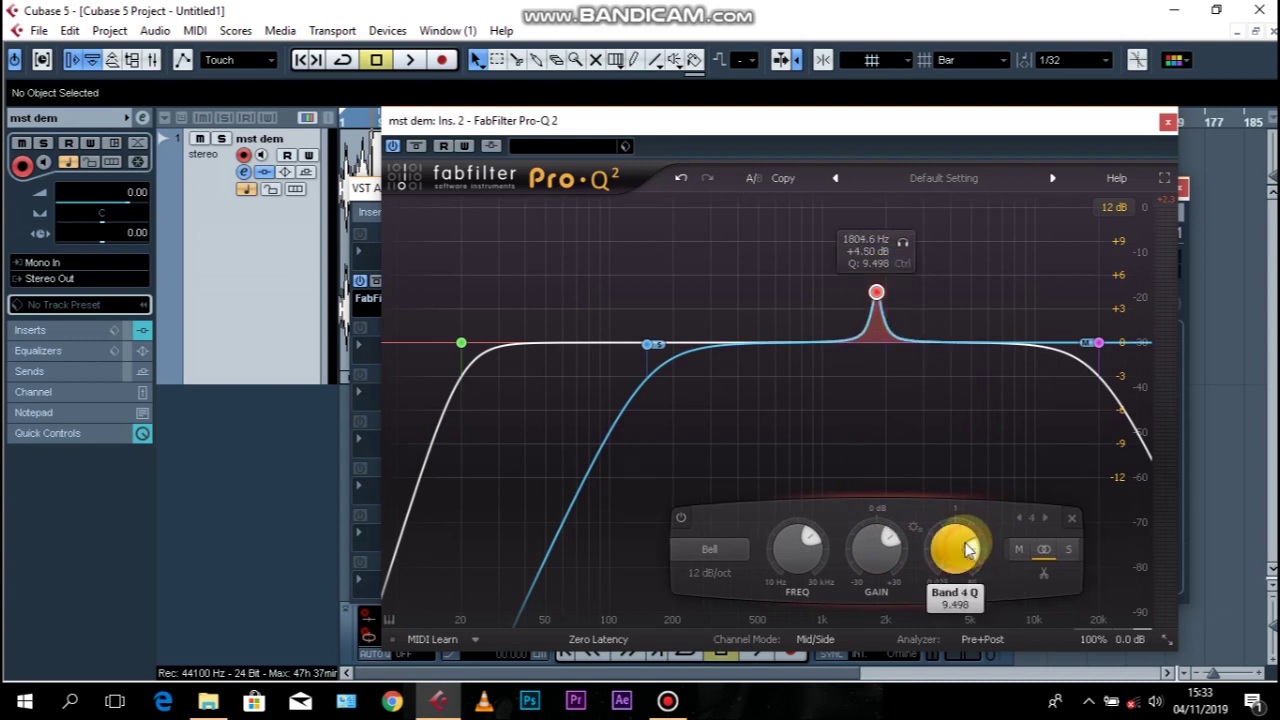
{"action": "scroll", "coordinate": [966, 555], "scroll_direction": "up", "scroll_amount": 5}
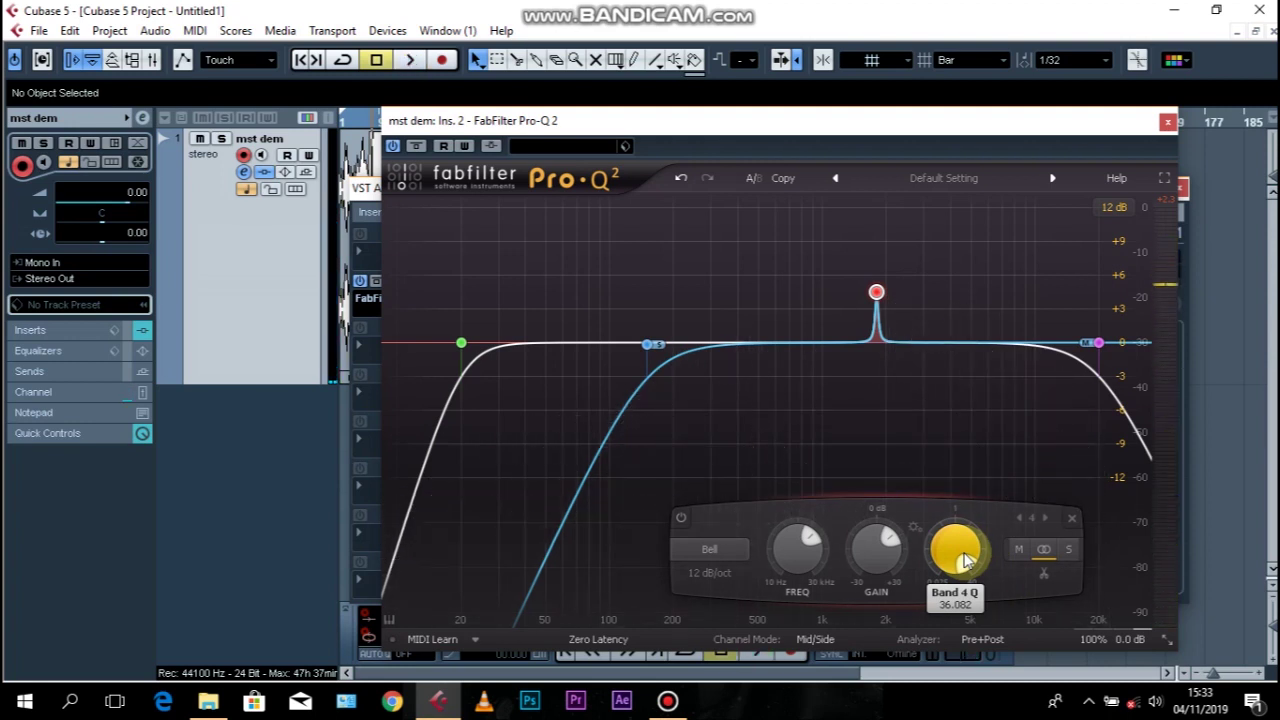
- Boost and sweep the narrow bell to about 427 Hz during playback, audition it, and cut it there to about -5.5 dB
{"action": "key", "text": "space"}
{"action": "left_click_drag", "start_coordinate": [877, 292], "coordinate": [874, 151]}
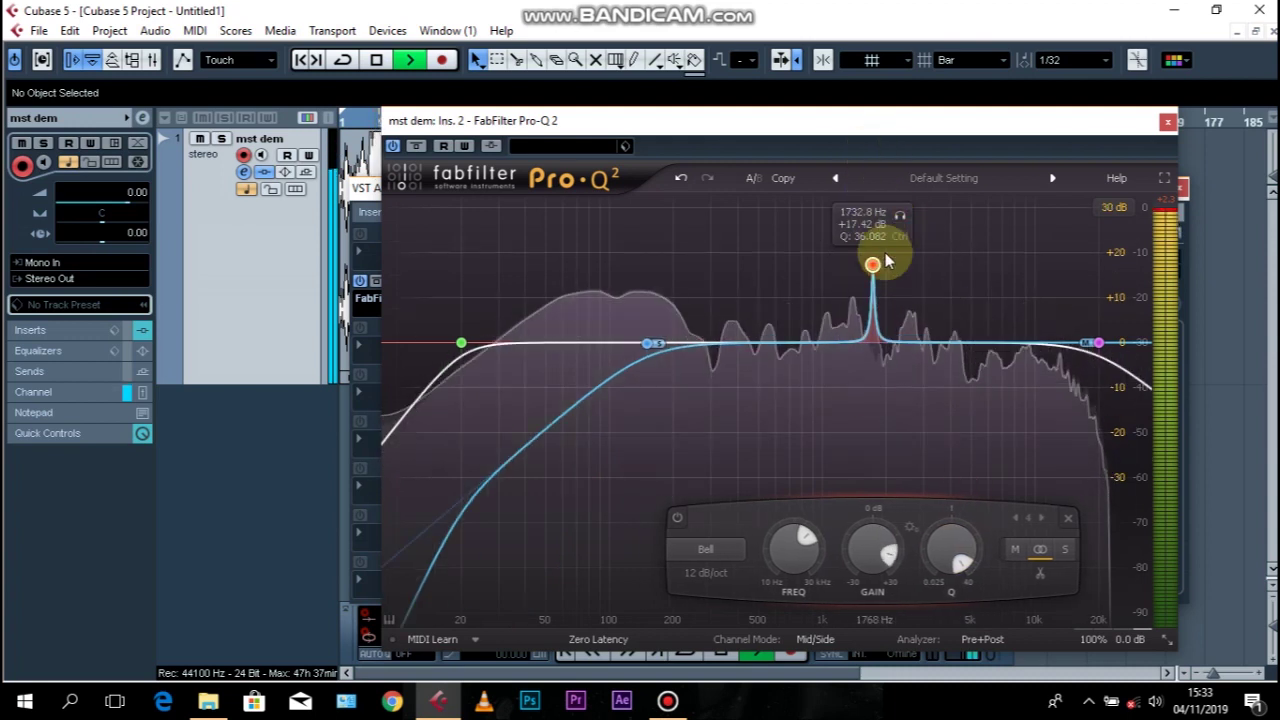
{"action": "left_click_drag", "start_coordinate": [875, 265], "coordinate": [745, 270]}
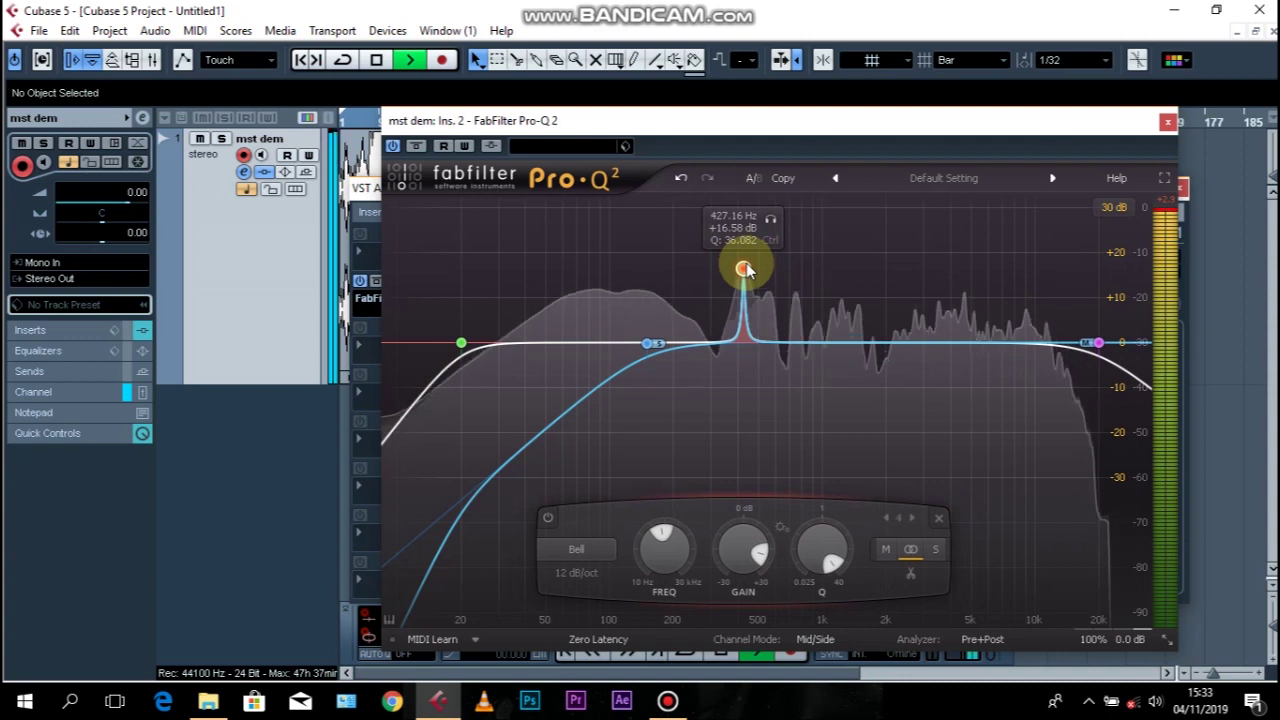
{"action": "left_click_drag", "start_coordinate": [769, 219], "coordinate": [765, 217]}
{"action": "key", "text": "space"}
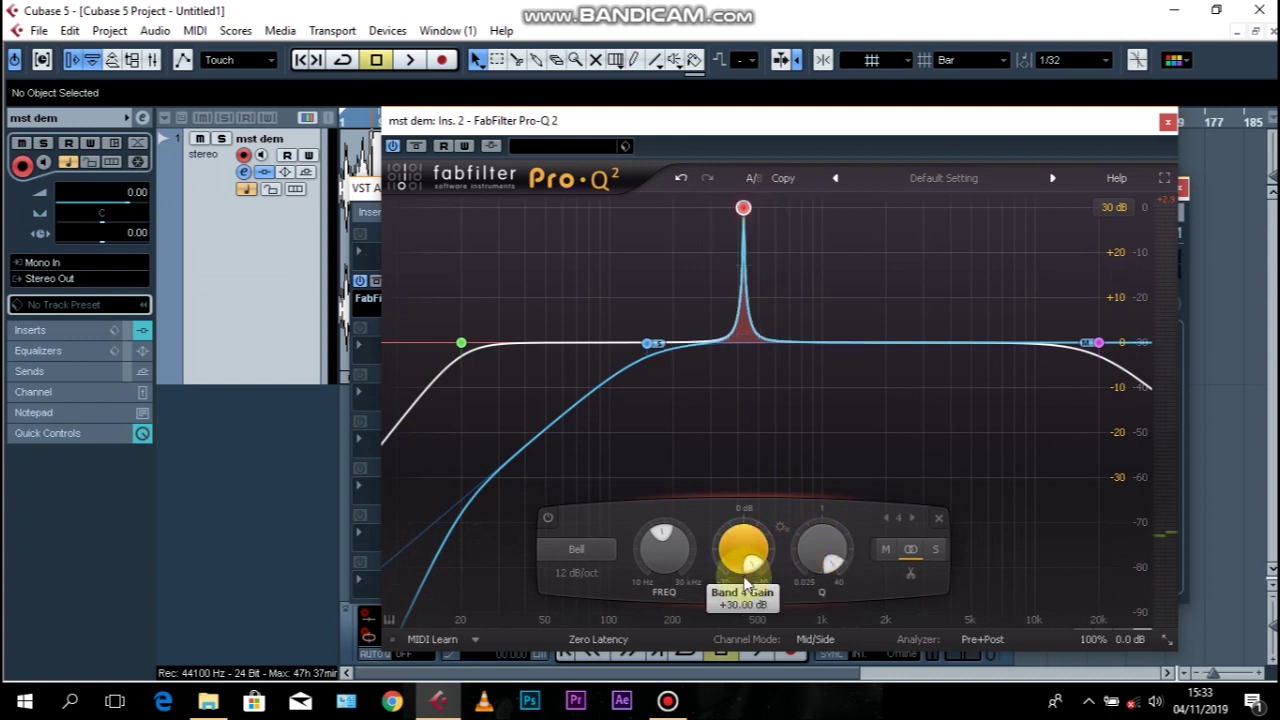
{"action": "mouse_move", "coordinate": [743, 548]}
{"action": "left_mouse_down"}
{"action": "mouse_move", "coordinate": [755, 525]}
{"action": "mouse_move", "coordinate": [728, 553]}
{"action": "left_mouse_up"}
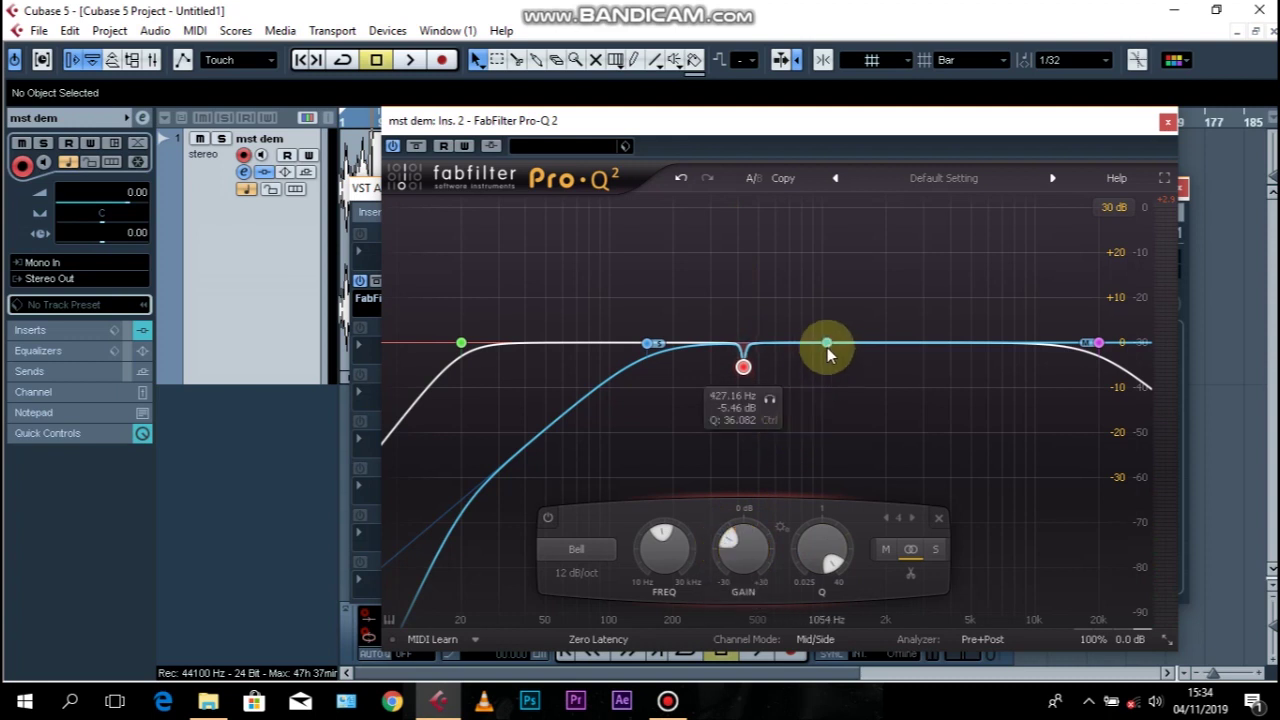
- Add a second stereo bell band at about 992 Hz with 30 dB of gain and a Q of 40
{"action": "left_click", "coordinate": [827, 347]}
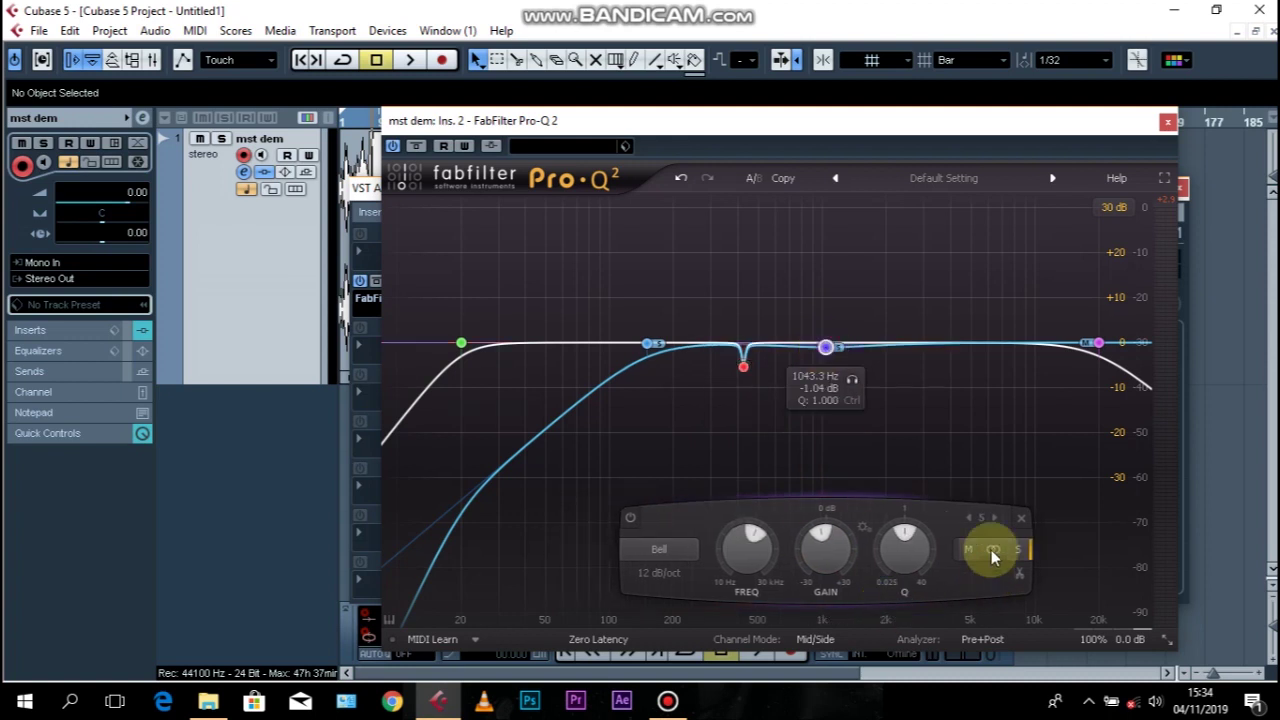
{"action": "left_click_drag", "start_coordinate": [825, 346], "coordinate": [820, 152]}
{"action": "left_click_drag", "start_coordinate": [903, 520], "coordinate": [929, 440]}
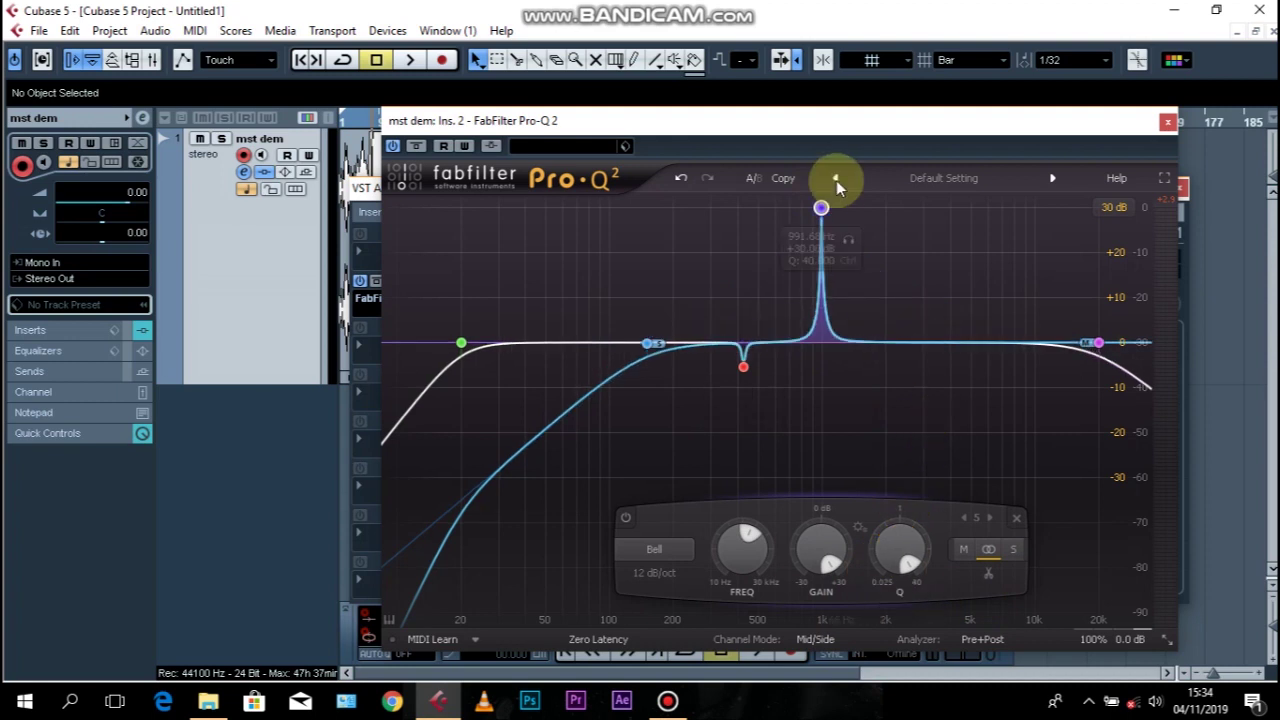
- Sweep the second bell to about 1215 Hz during playback, audition it, and cut it to match the 427 Hz dip's depth
{"action": "key", "text": "space"}
{"action": "mouse_move", "coordinate": [821, 207]}
{"action": "left_mouse_down"}
{"action": "mouse_move", "coordinate": [767, 210]}
{"action": "mouse_move", "coordinate": [843, 206]}
{"action": "left_mouse_up"}
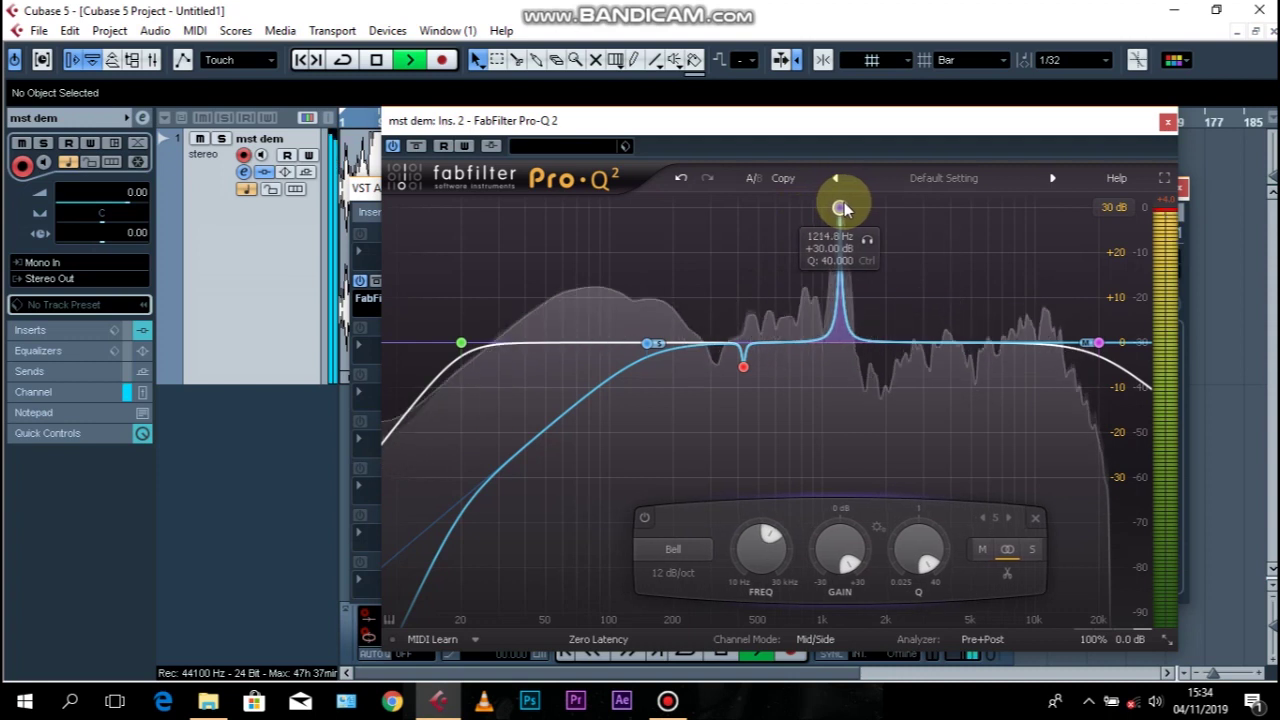
{"action": "left_click", "coordinate": [867, 241]}
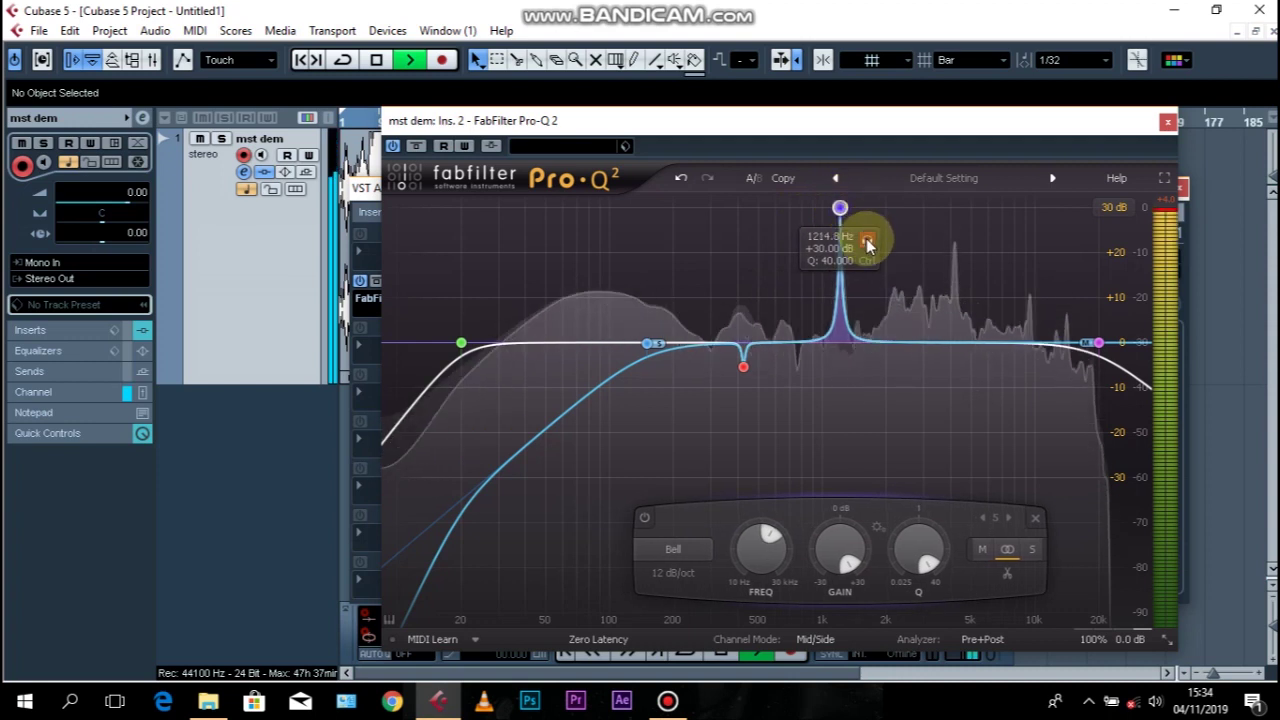
{"action": "key", "text": "space"}
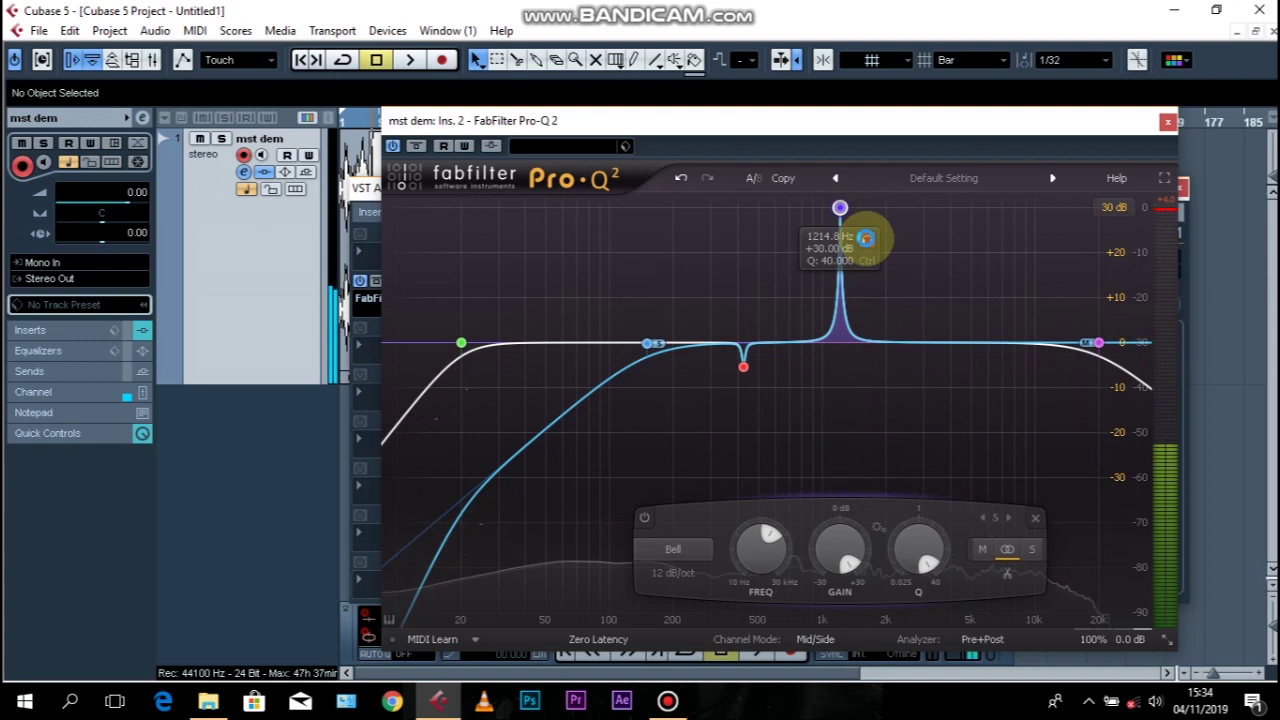
{"action": "left_click_drag", "start_coordinate": [850, 544], "coordinate": [828, 525]}
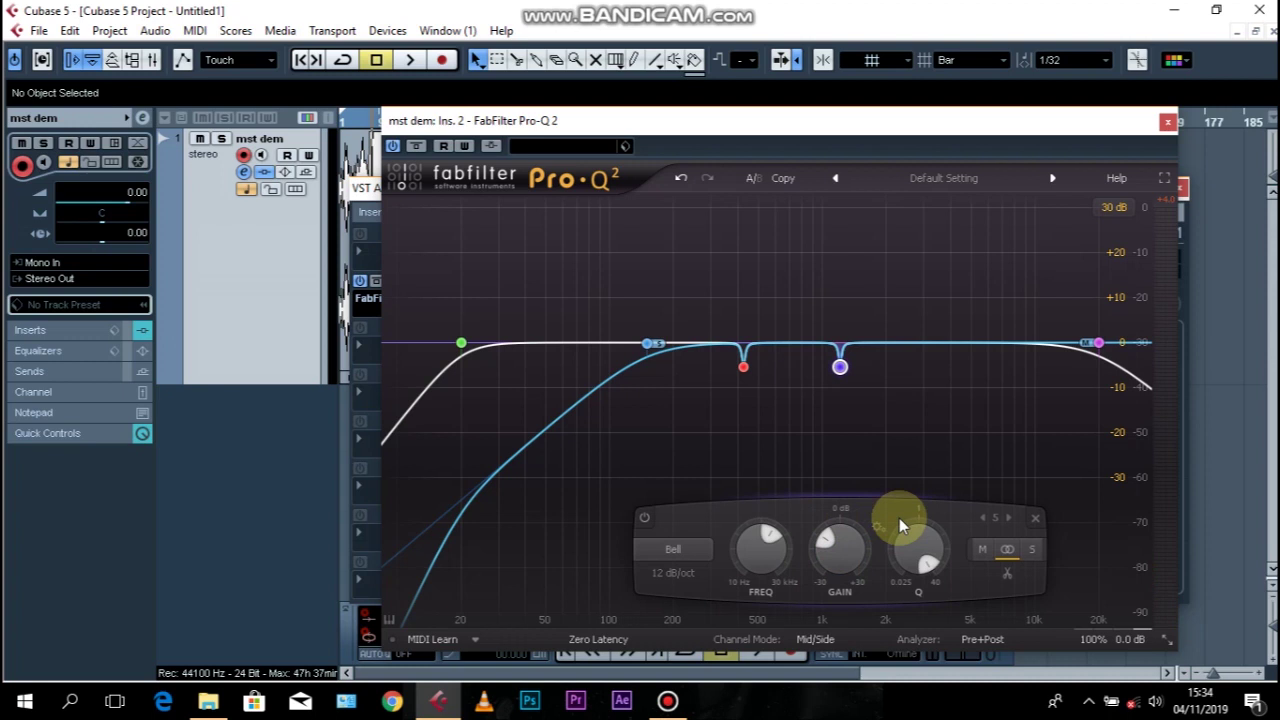
- Close the equalizer editor and move the channel settings window slightly higher
{"action": "left_click", "coordinate": [1166, 123]}
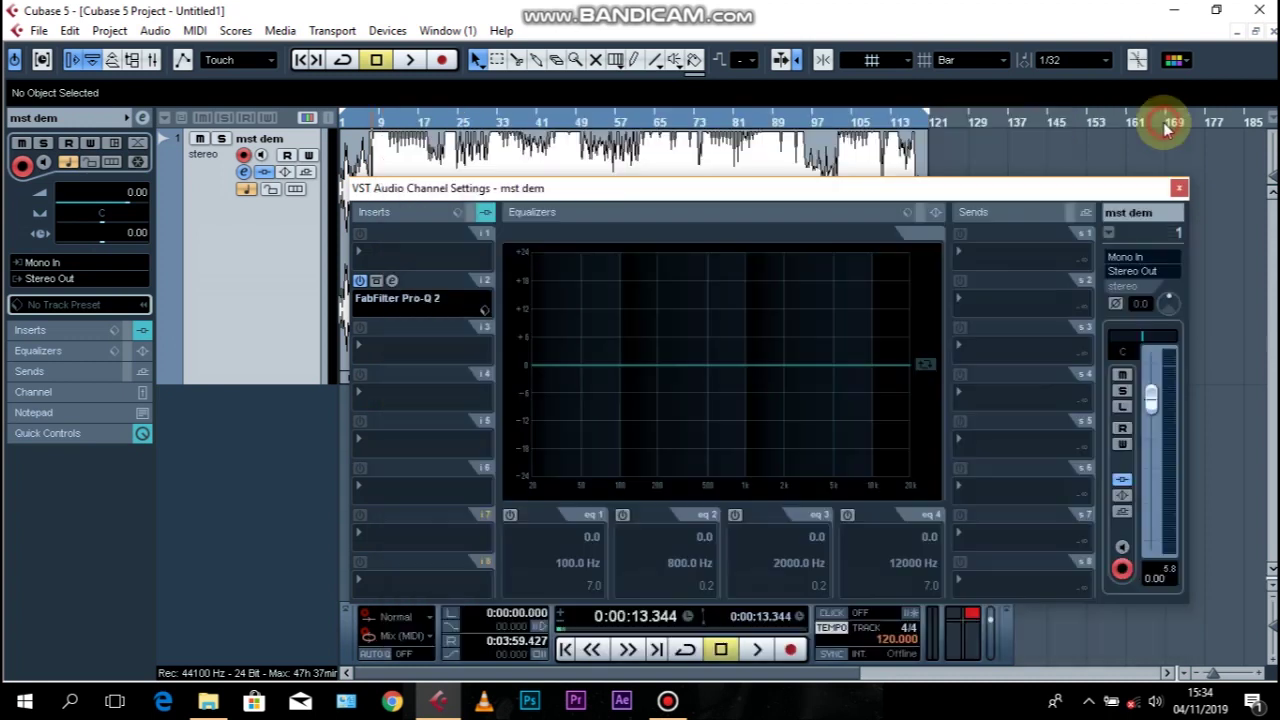
{"action": "left_click", "coordinate": [756, 192]}
{"action": "mouse_move", "coordinate": [756, 192]}
{"action": "left_mouse_down"}
{"action": "mouse_move", "coordinate": [779, 179]}
{"action": "mouse_move", "coordinate": [766, 172]}
{"action": "left_mouse_up"}
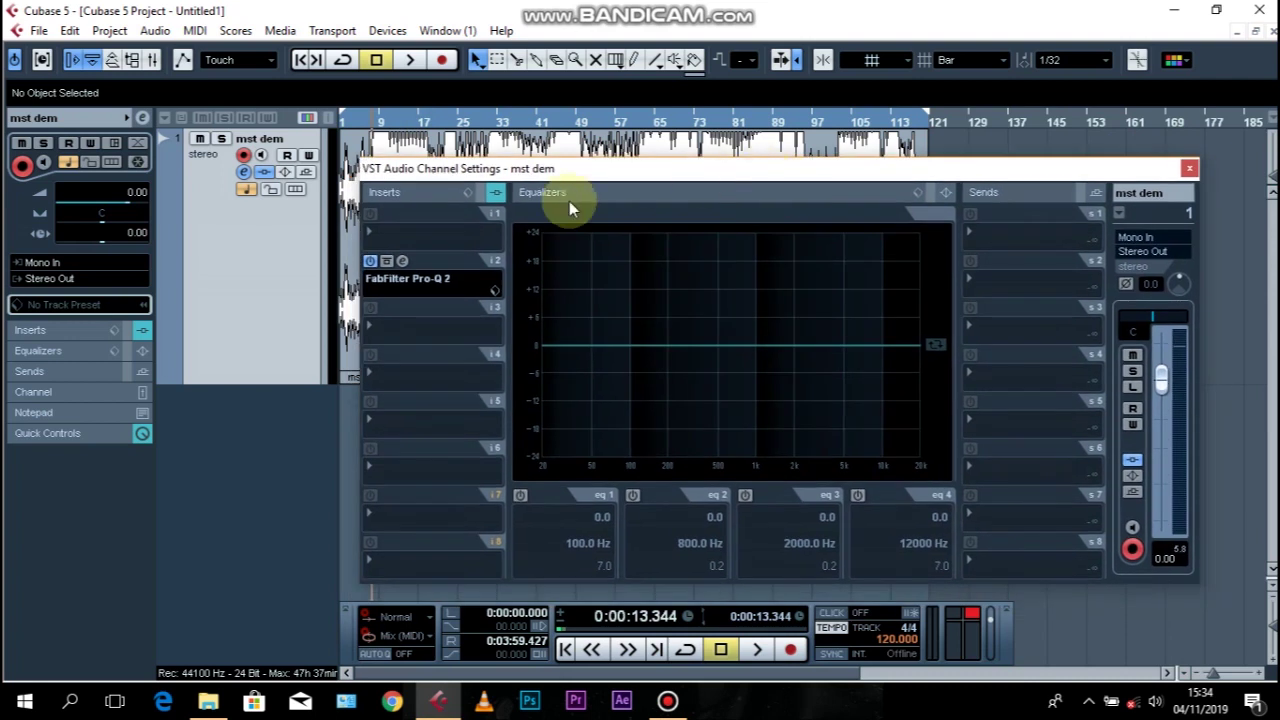
- Compare playback with the FabFilter Pro-Q 2 insert bypassed and enabled, leave it enabled, and reopen its editor
{"action": "left_click", "coordinate": [369, 261]}
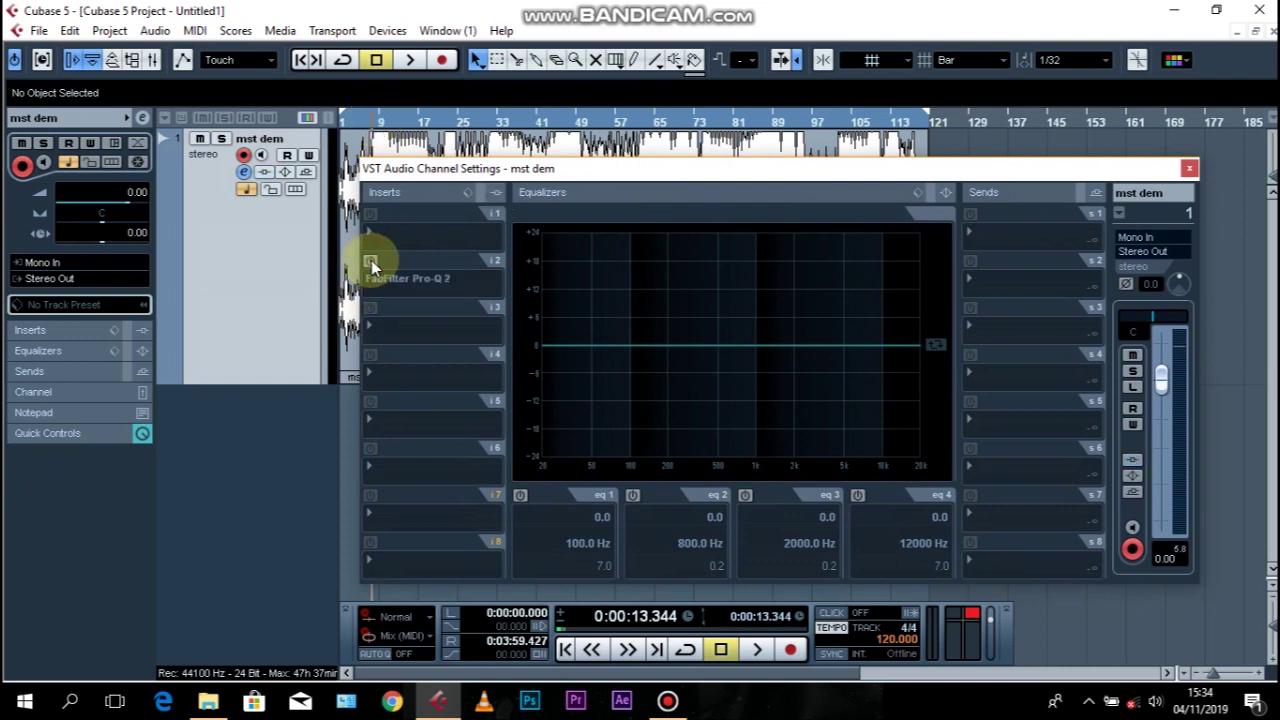
{"action": "key", "text": "space"}
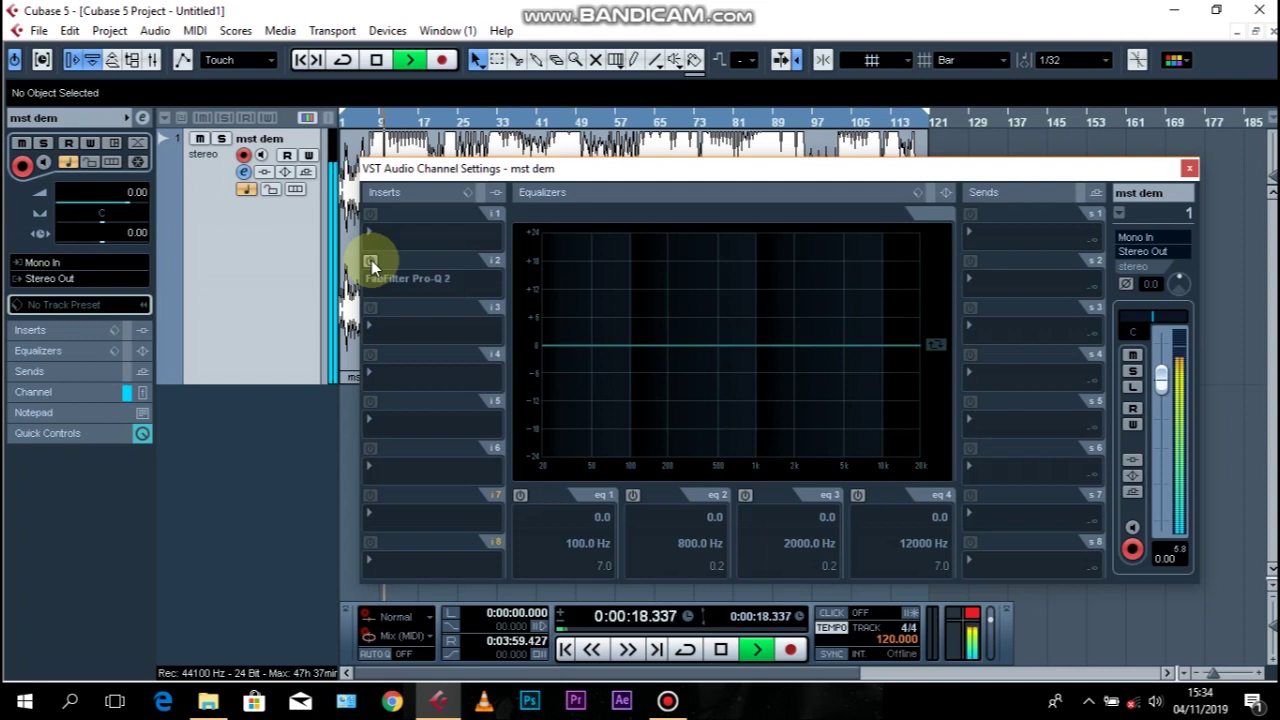
{"action": "key", "text": "space"}
{"action": "left_click", "coordinate": [370, 261]}
{"action": "key", "text": "space"}
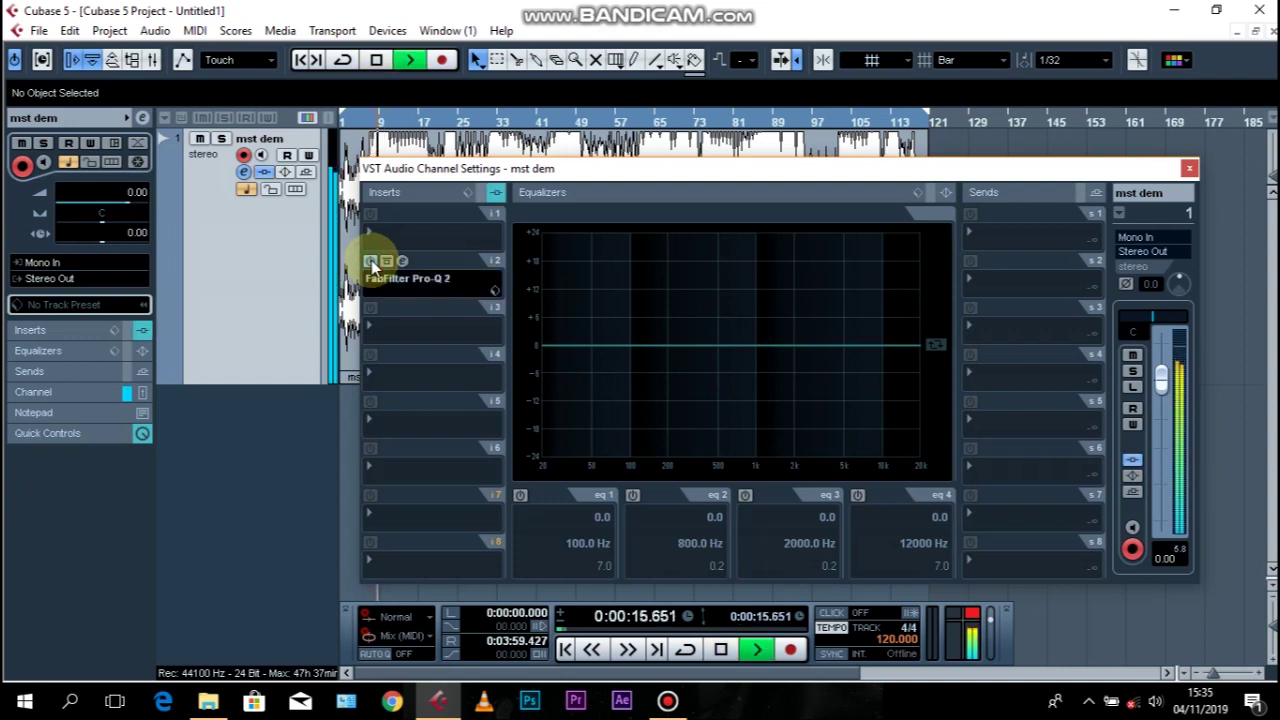
{"action": "left_click", "coordinate": [371, 262]}
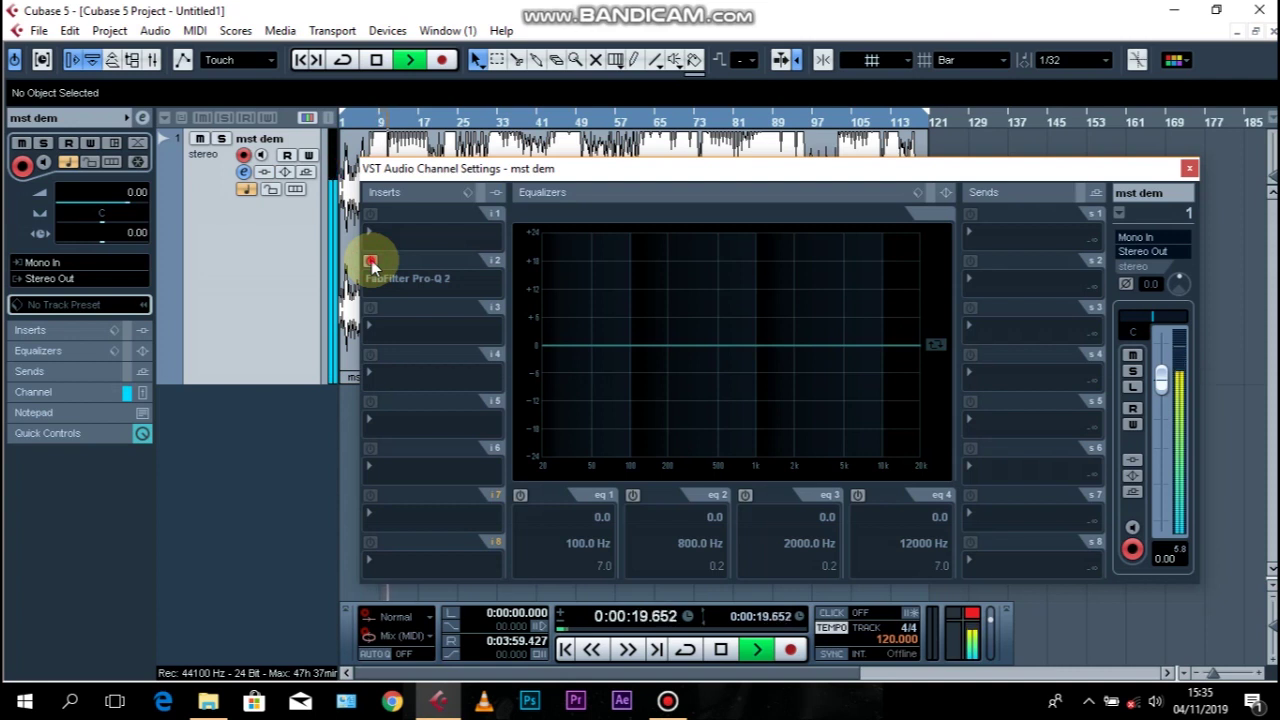
{"action": "left_click", "coordinate": [371, 262]}
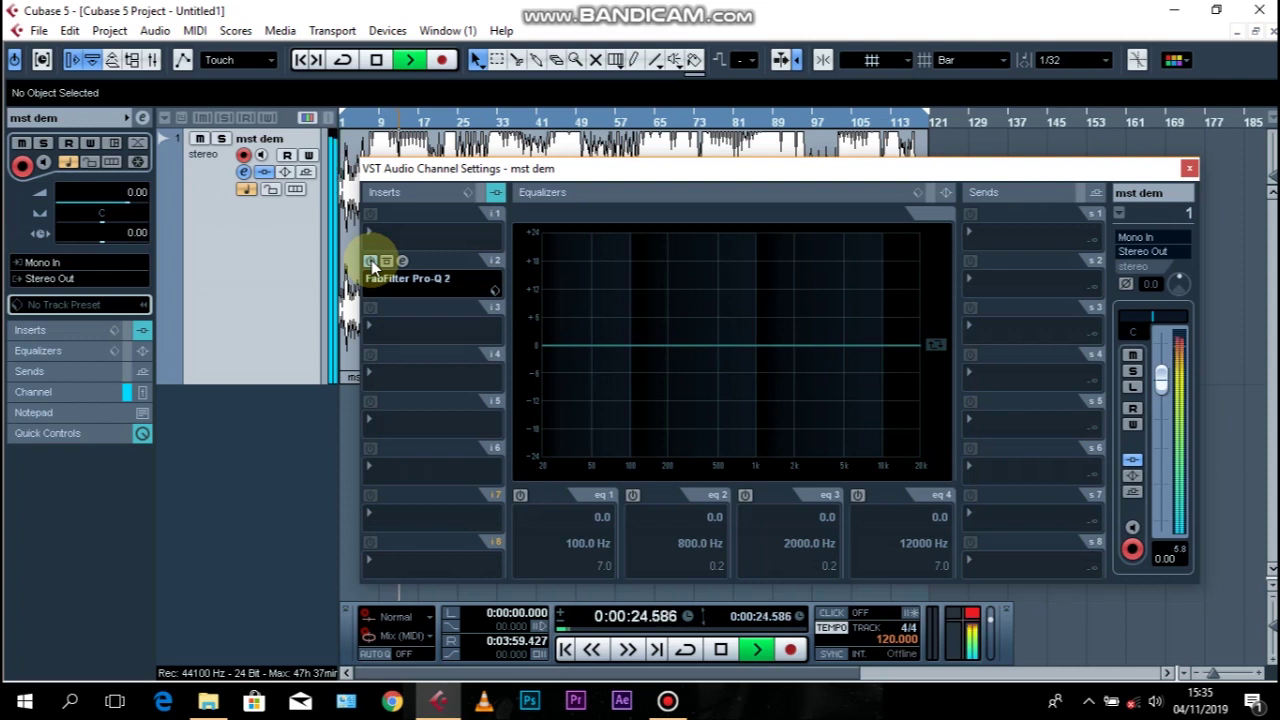
{"action": "key", "text": "space"}
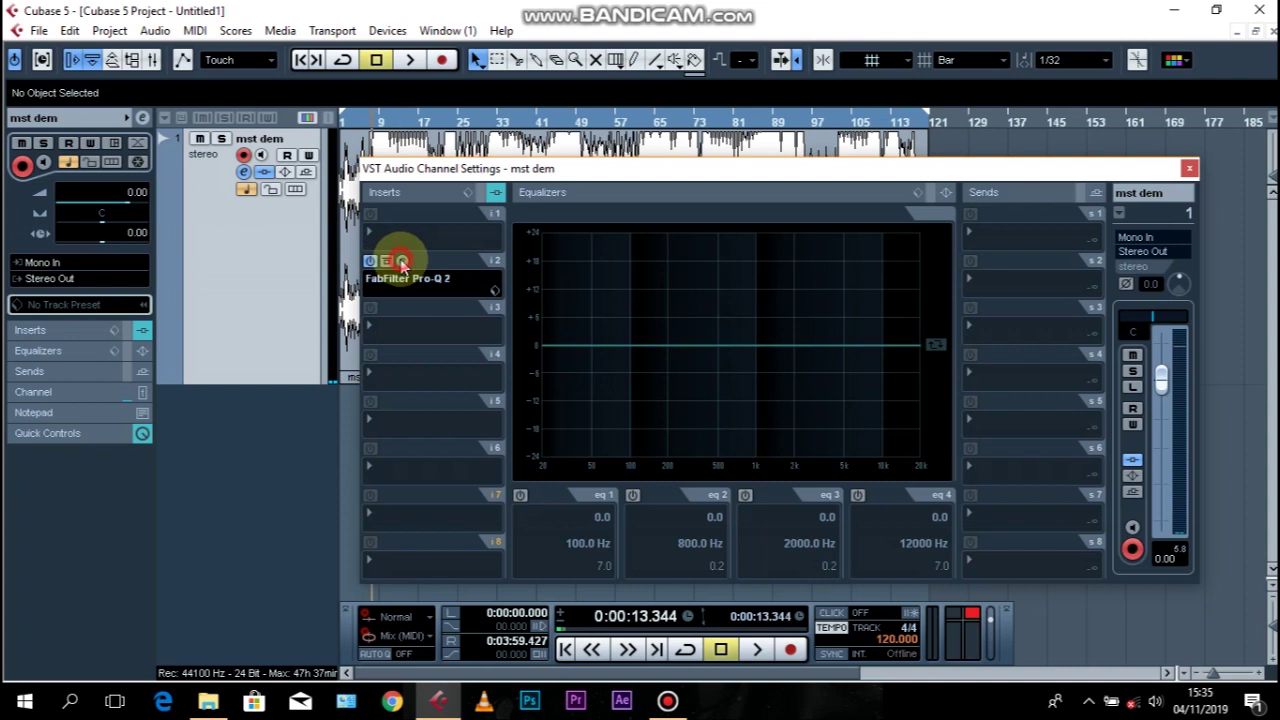
{"action": "left_click", "coordinate": [401, 261]}
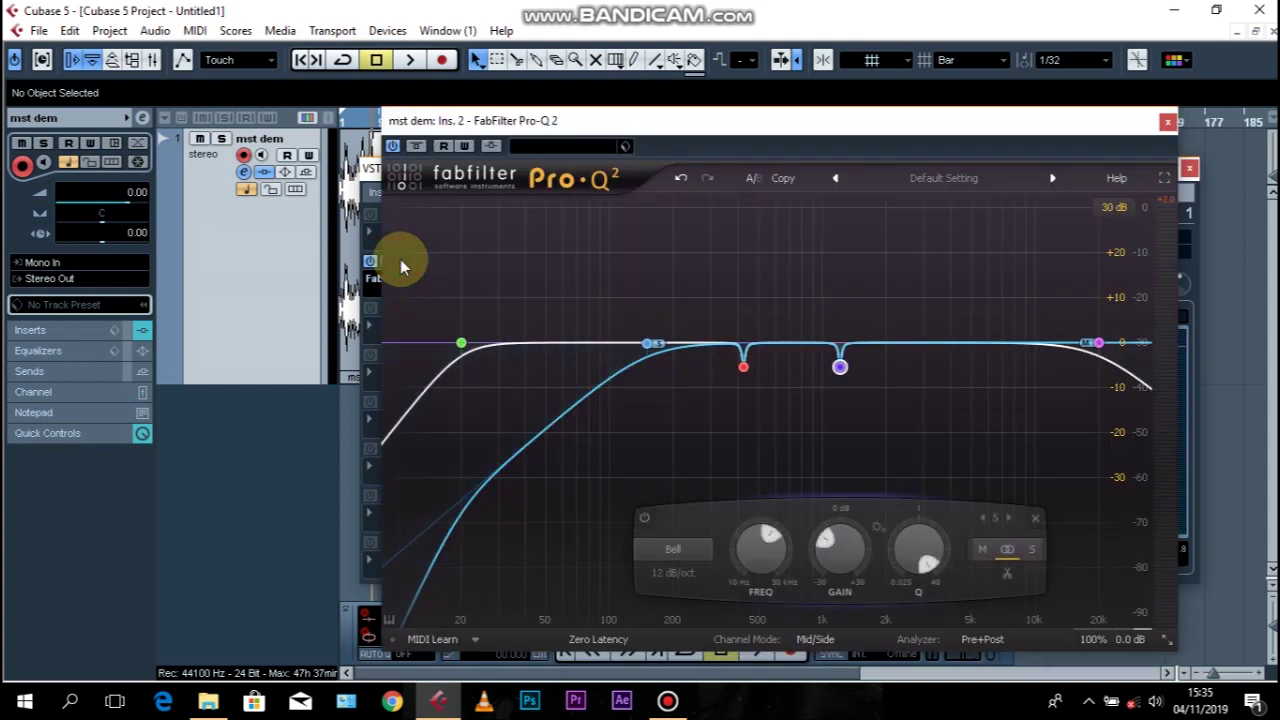